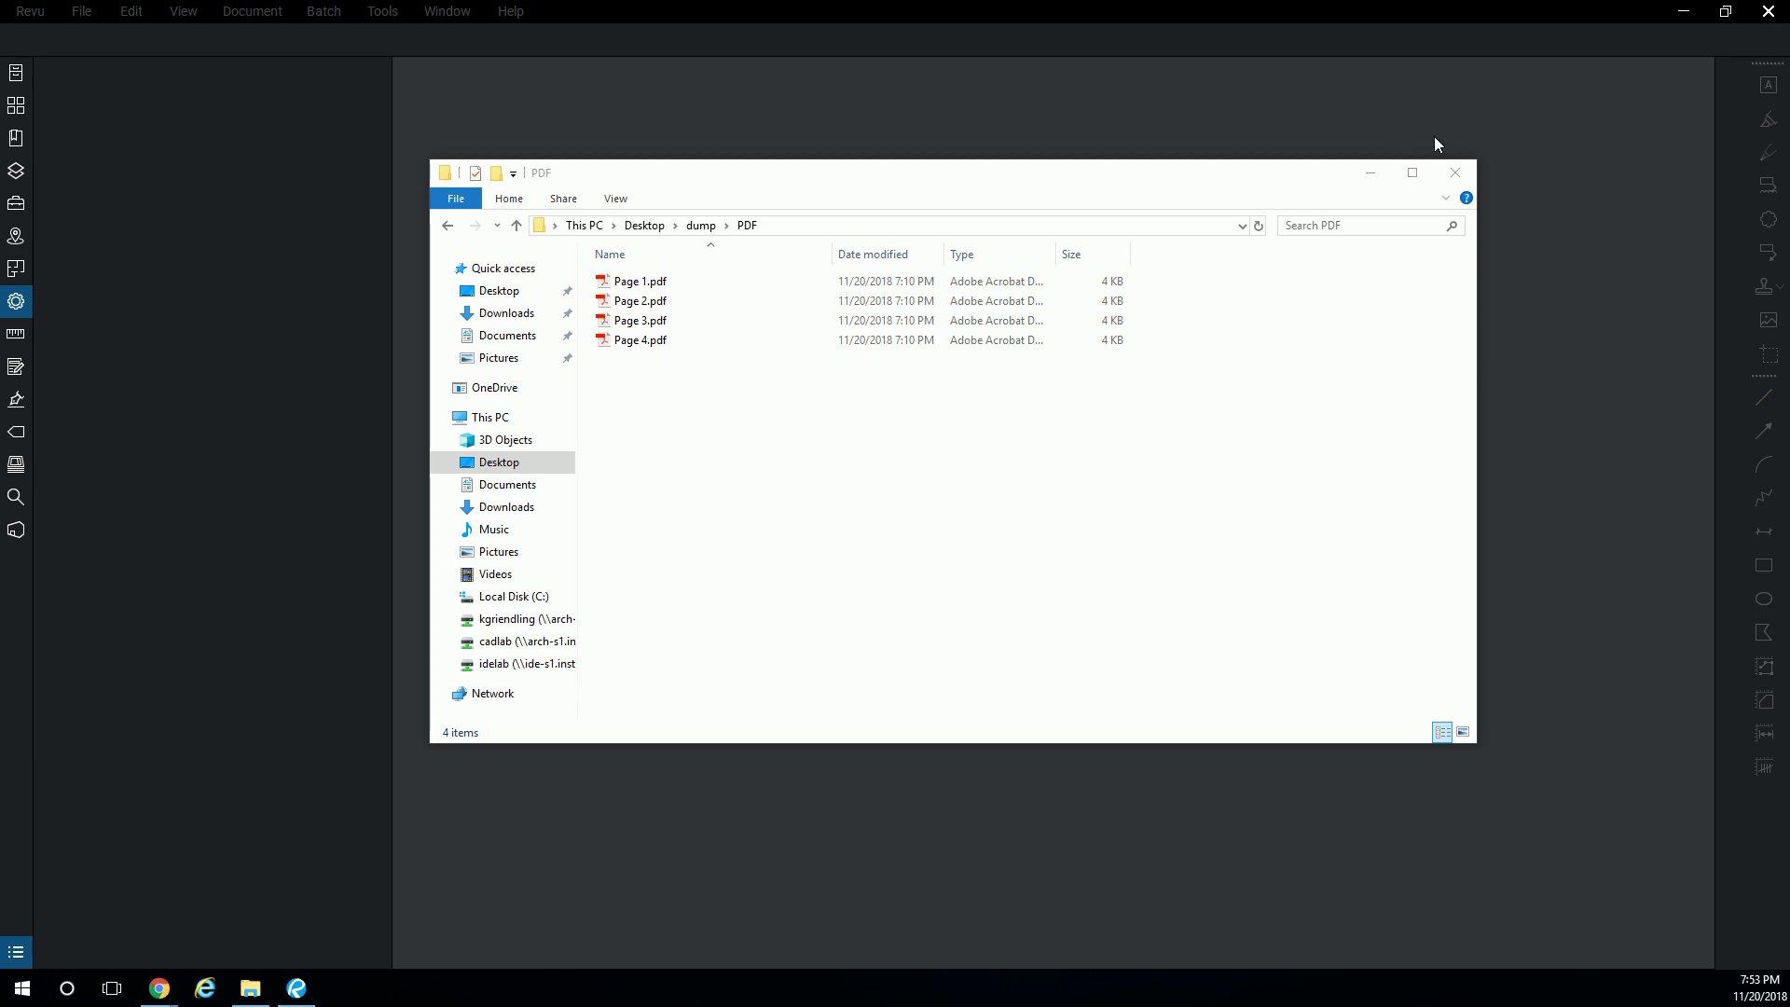
Bring the PDF folder in front of Revu and drag-select Page 1 through Page 4.pdf
{"action": "left_click_drag", "start_coordinate": [1432, 11], "coordinate": [1425, 19]}
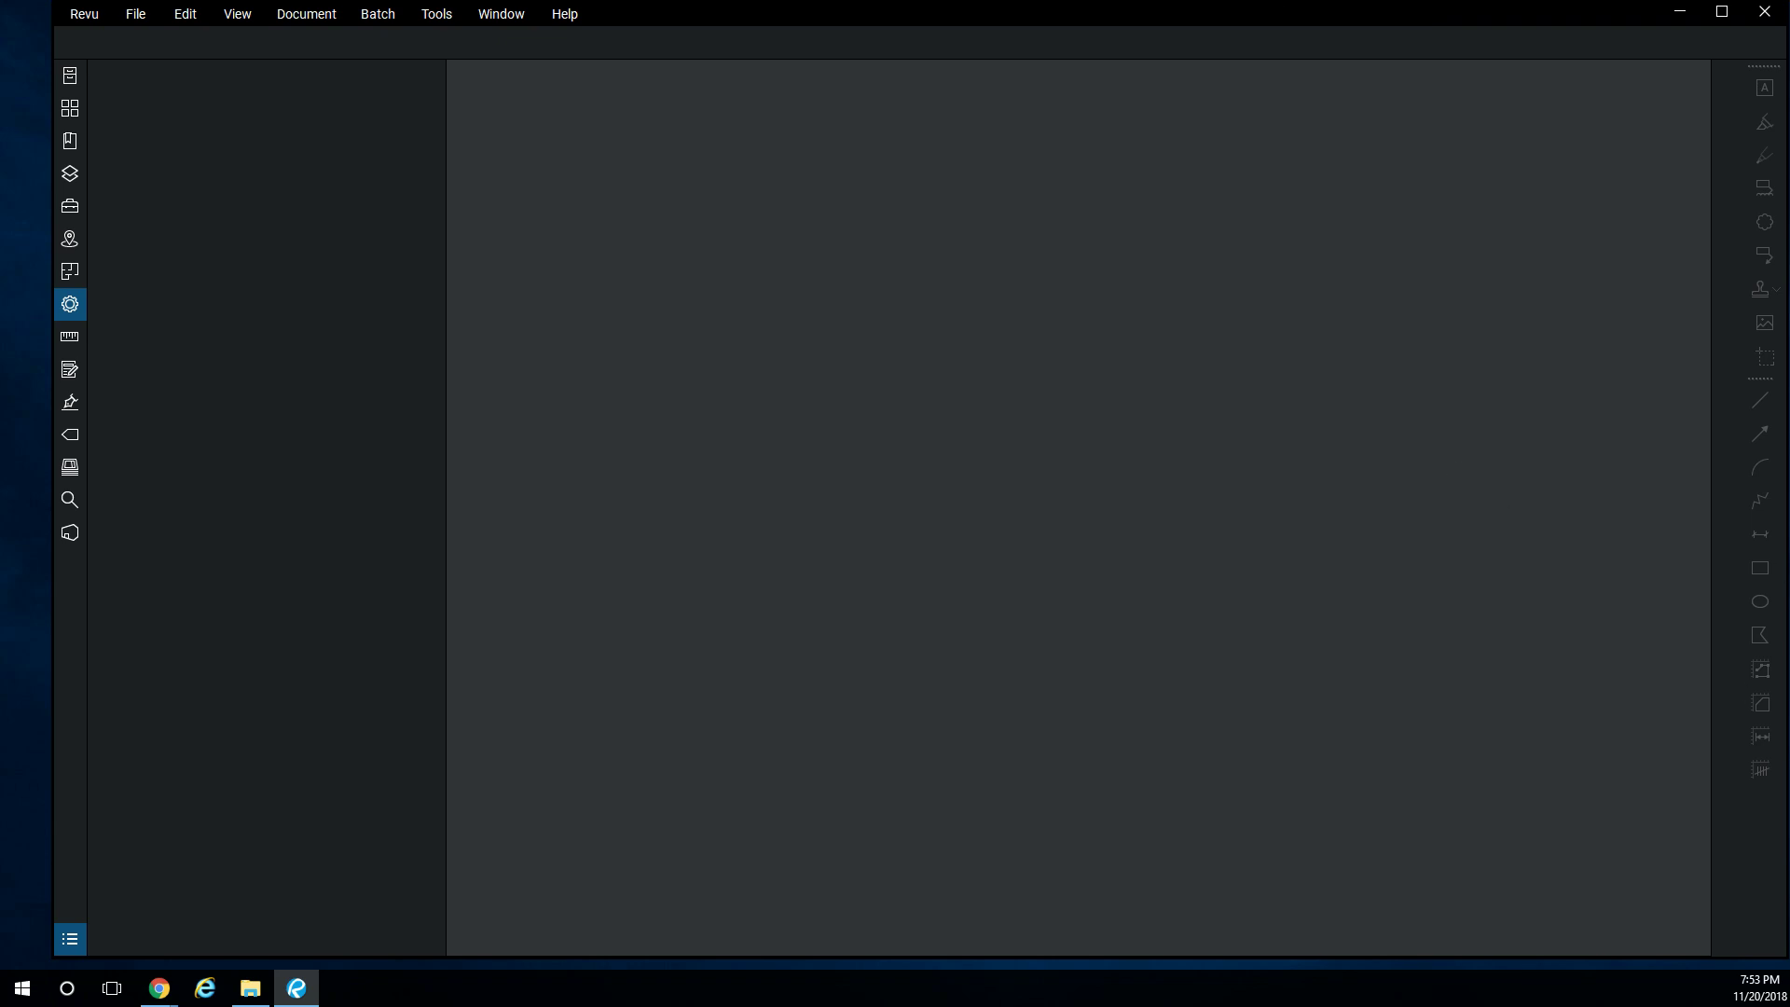
{"action": "key", "text": "alt+Tab"}
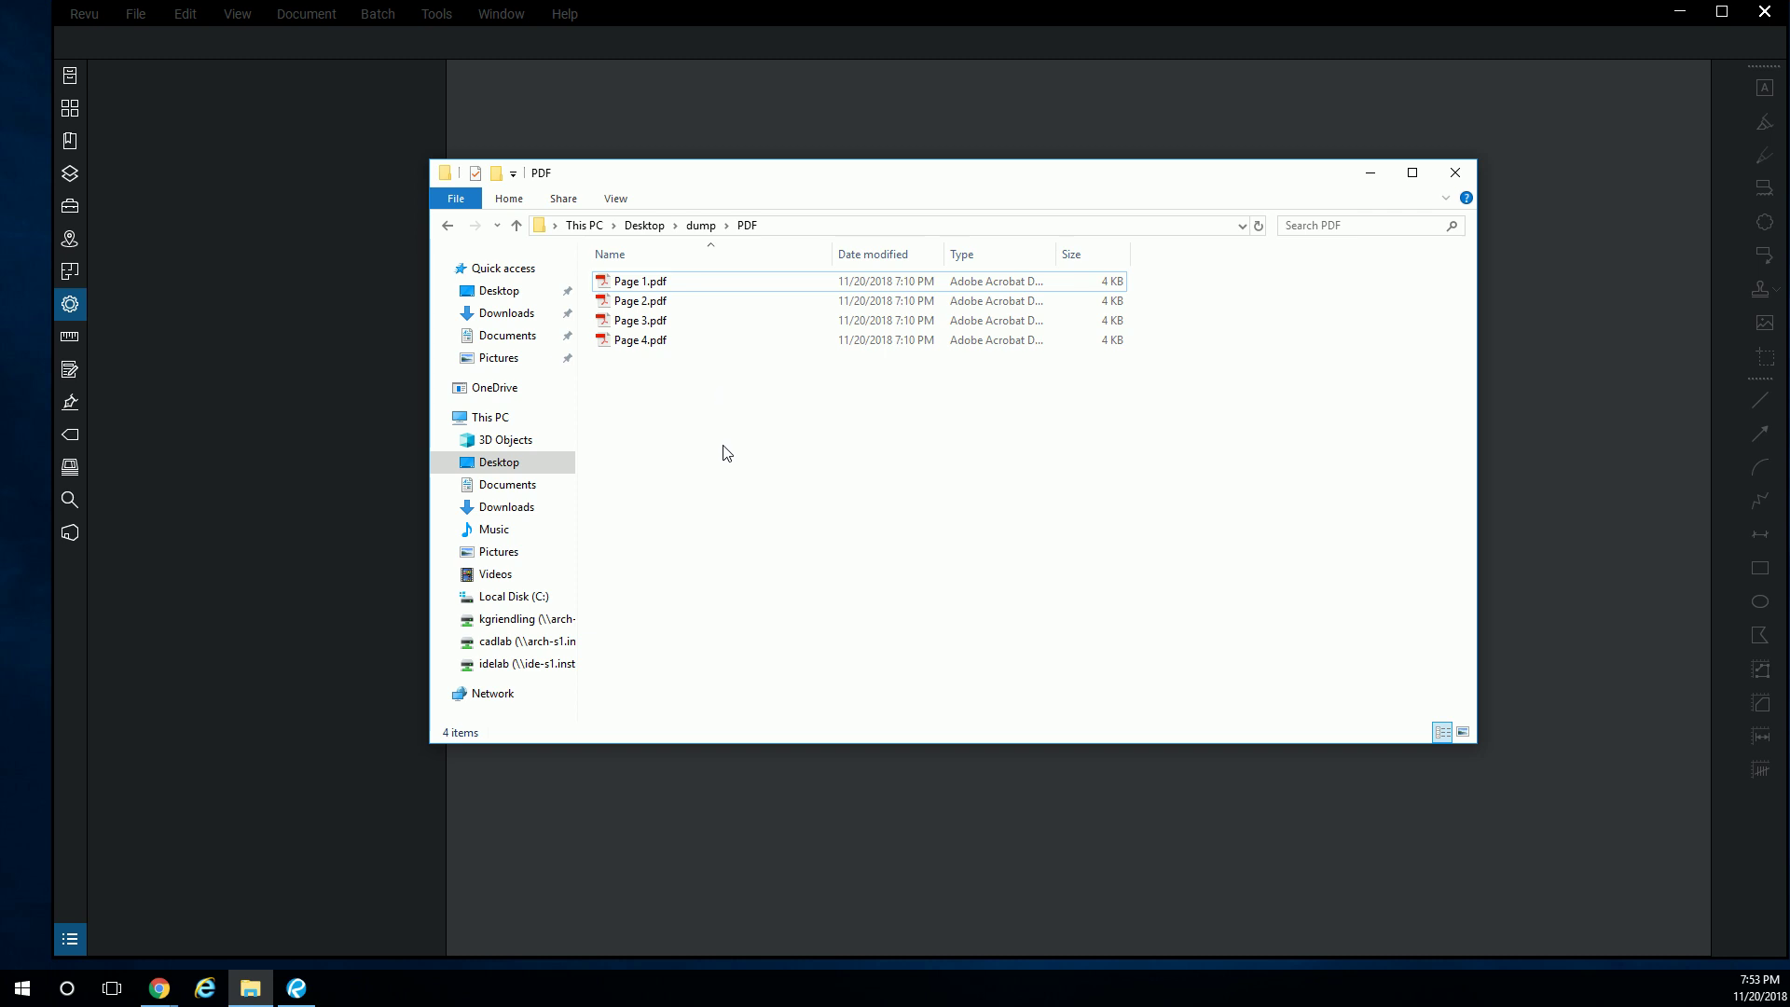
{"action": "left_click_drag", "start_coordinate": [705, 401], "coordinate": [630, 287]}
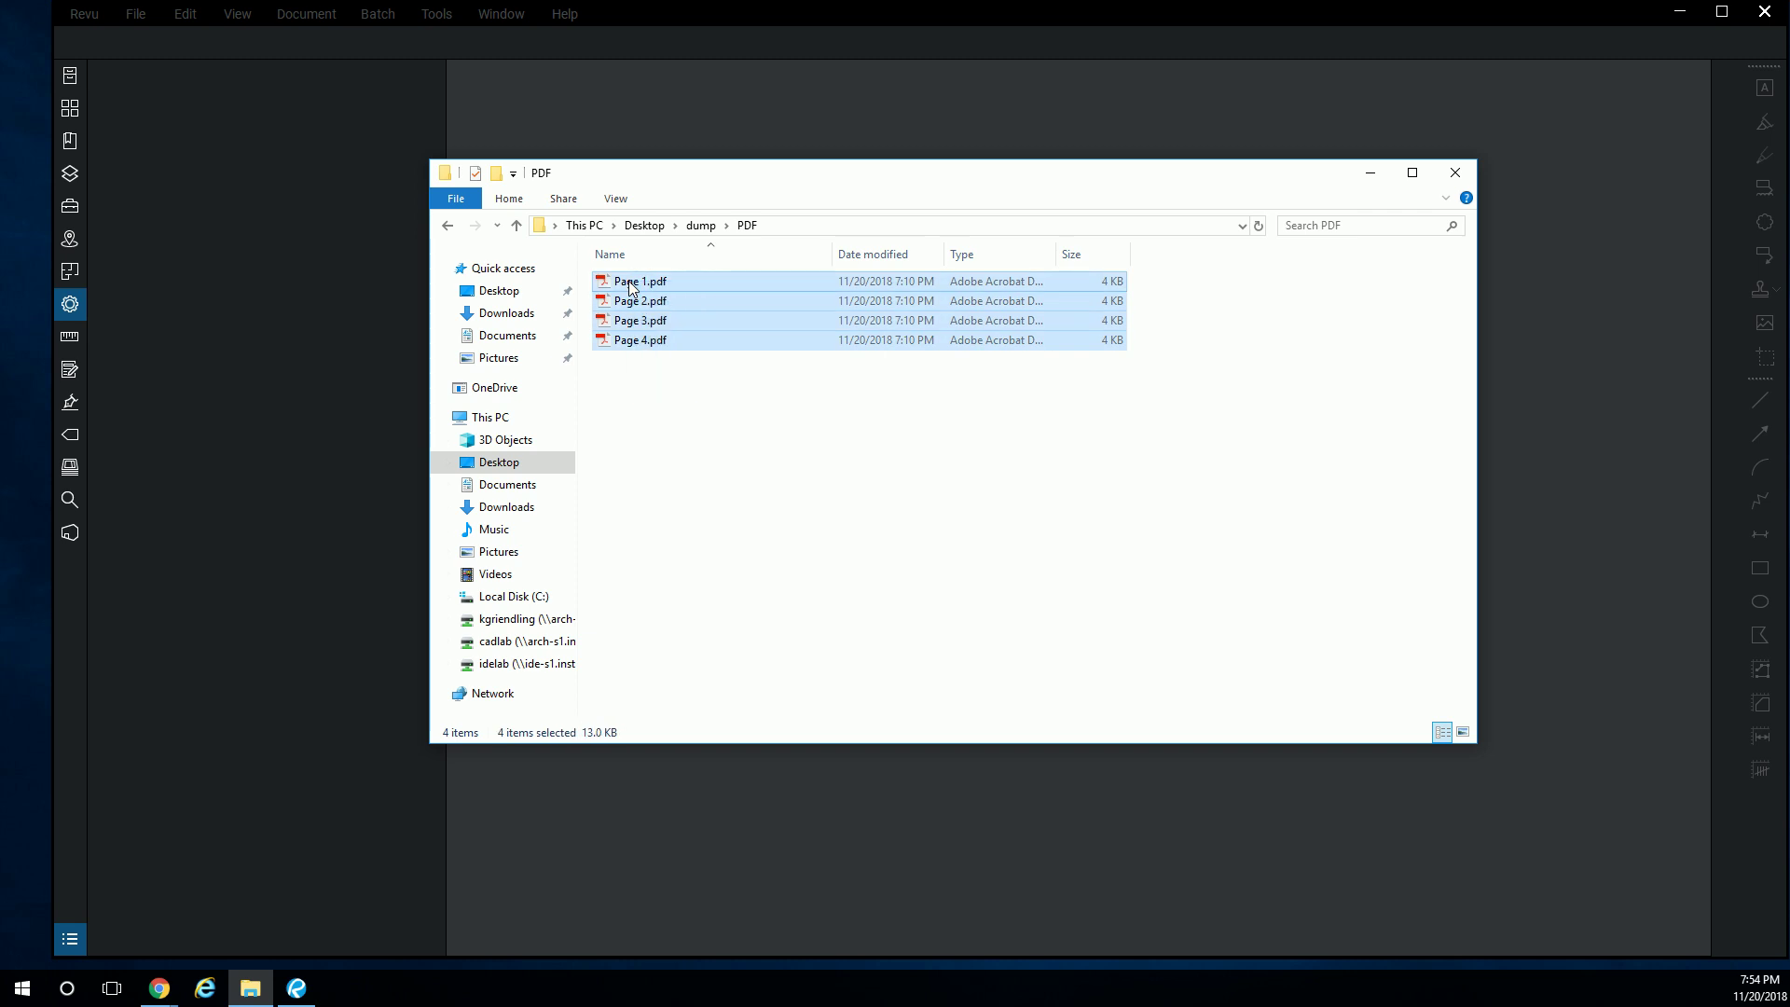
Send Page 1–4.pdf to Revu with the Combine Files In Revu command
{"action": "right_click", "coordinate": [631, 287]}
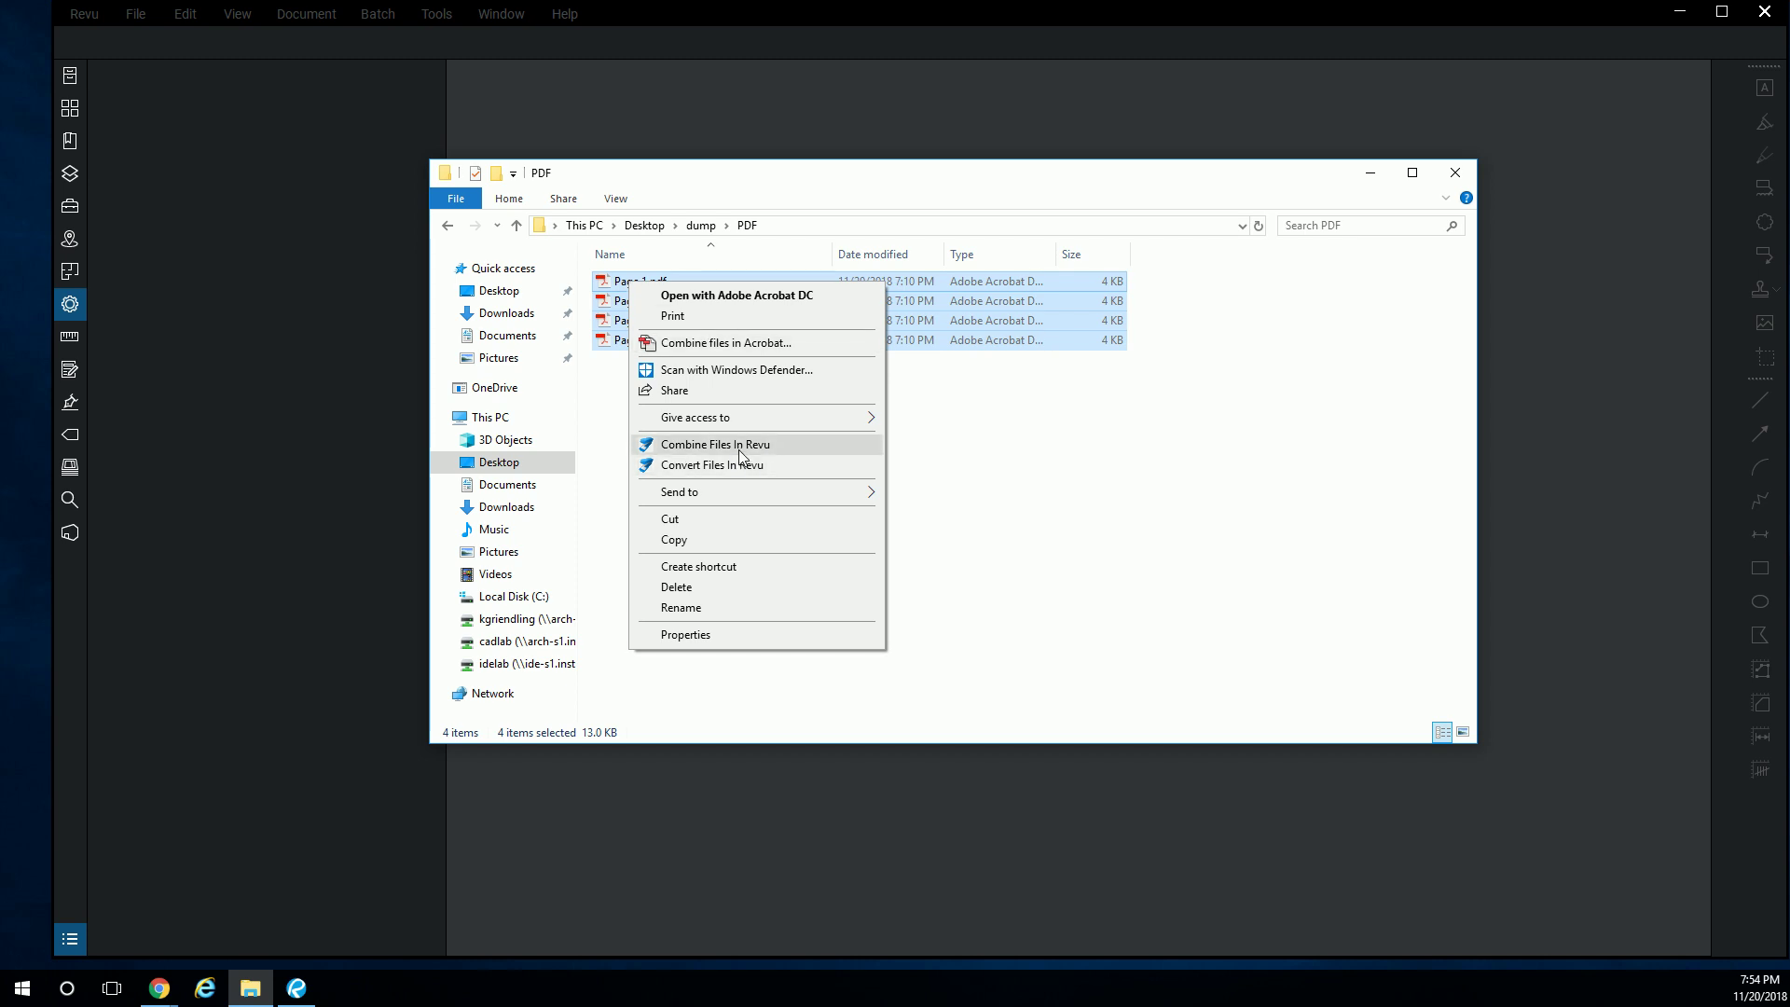
{"action": "left_click_drag", "start_coordinate": [823, 4], "coordinate": [821, 62]}
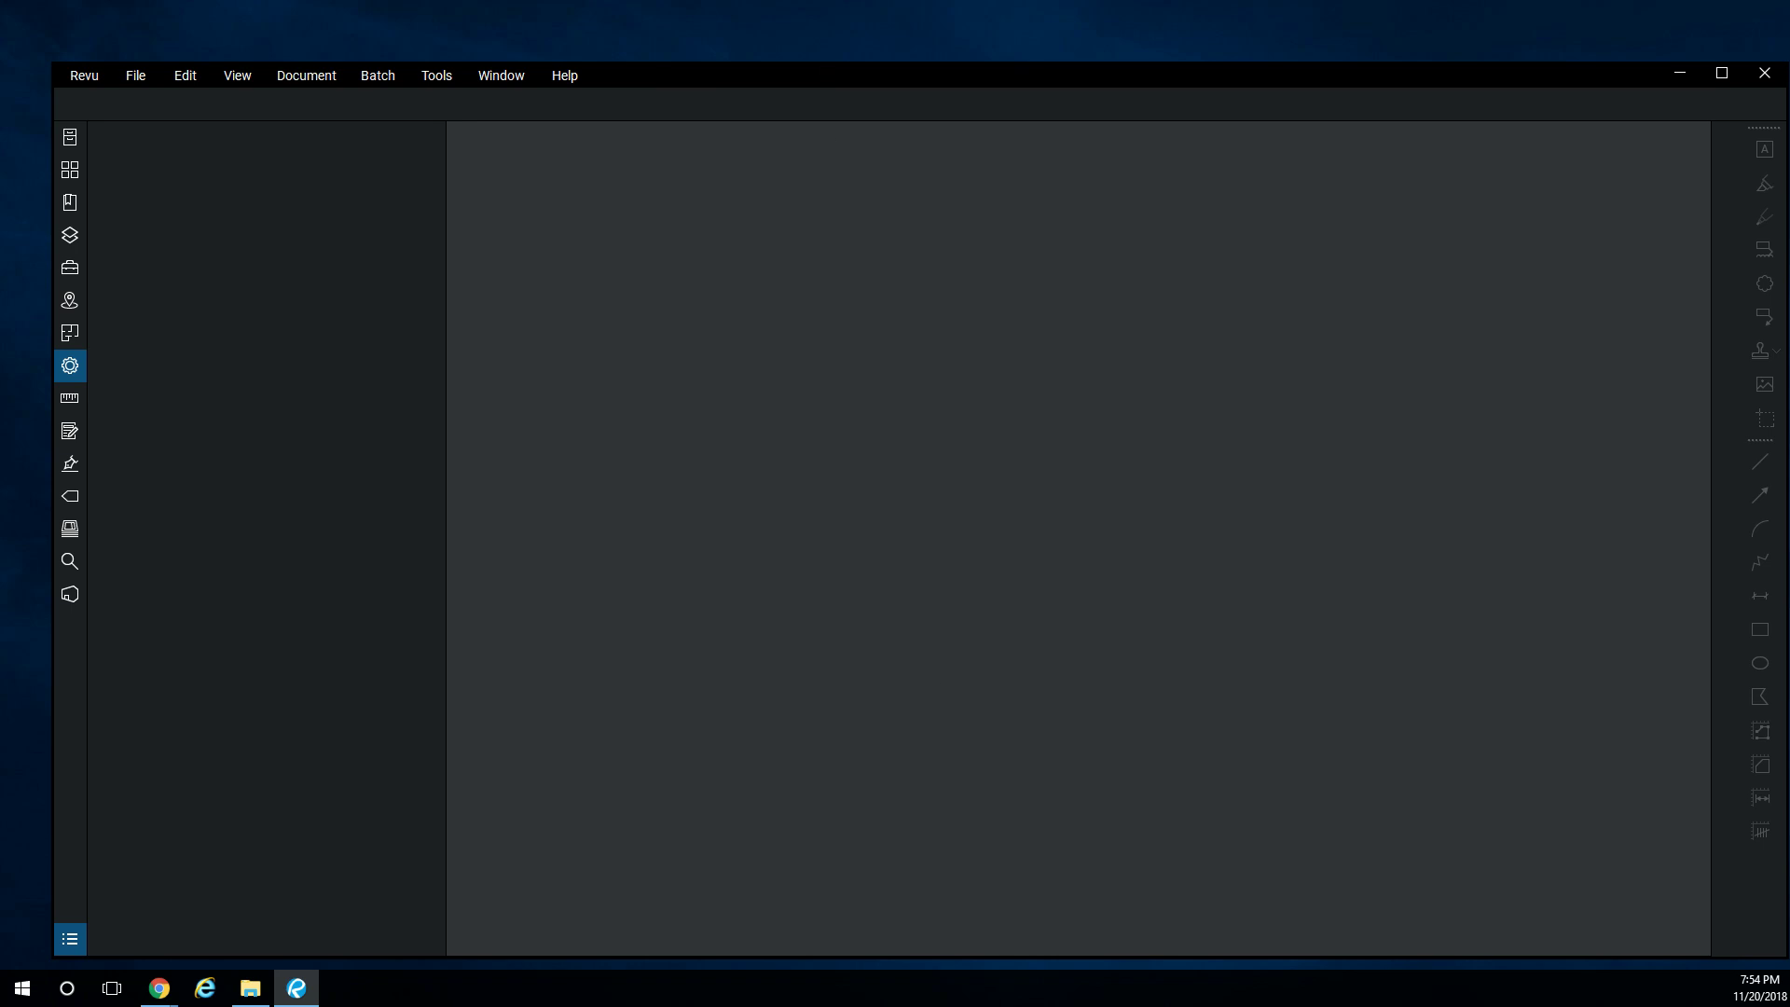
{"action": "left_click", "coordinate": [250, 987]}
{"action": "left_click", "coordinate": [658, 281]}
{"action": "left_click", "coordinate": [663, 341], "text": "shift"}
{"action": "right_click", "coordinate": [663, 342]}
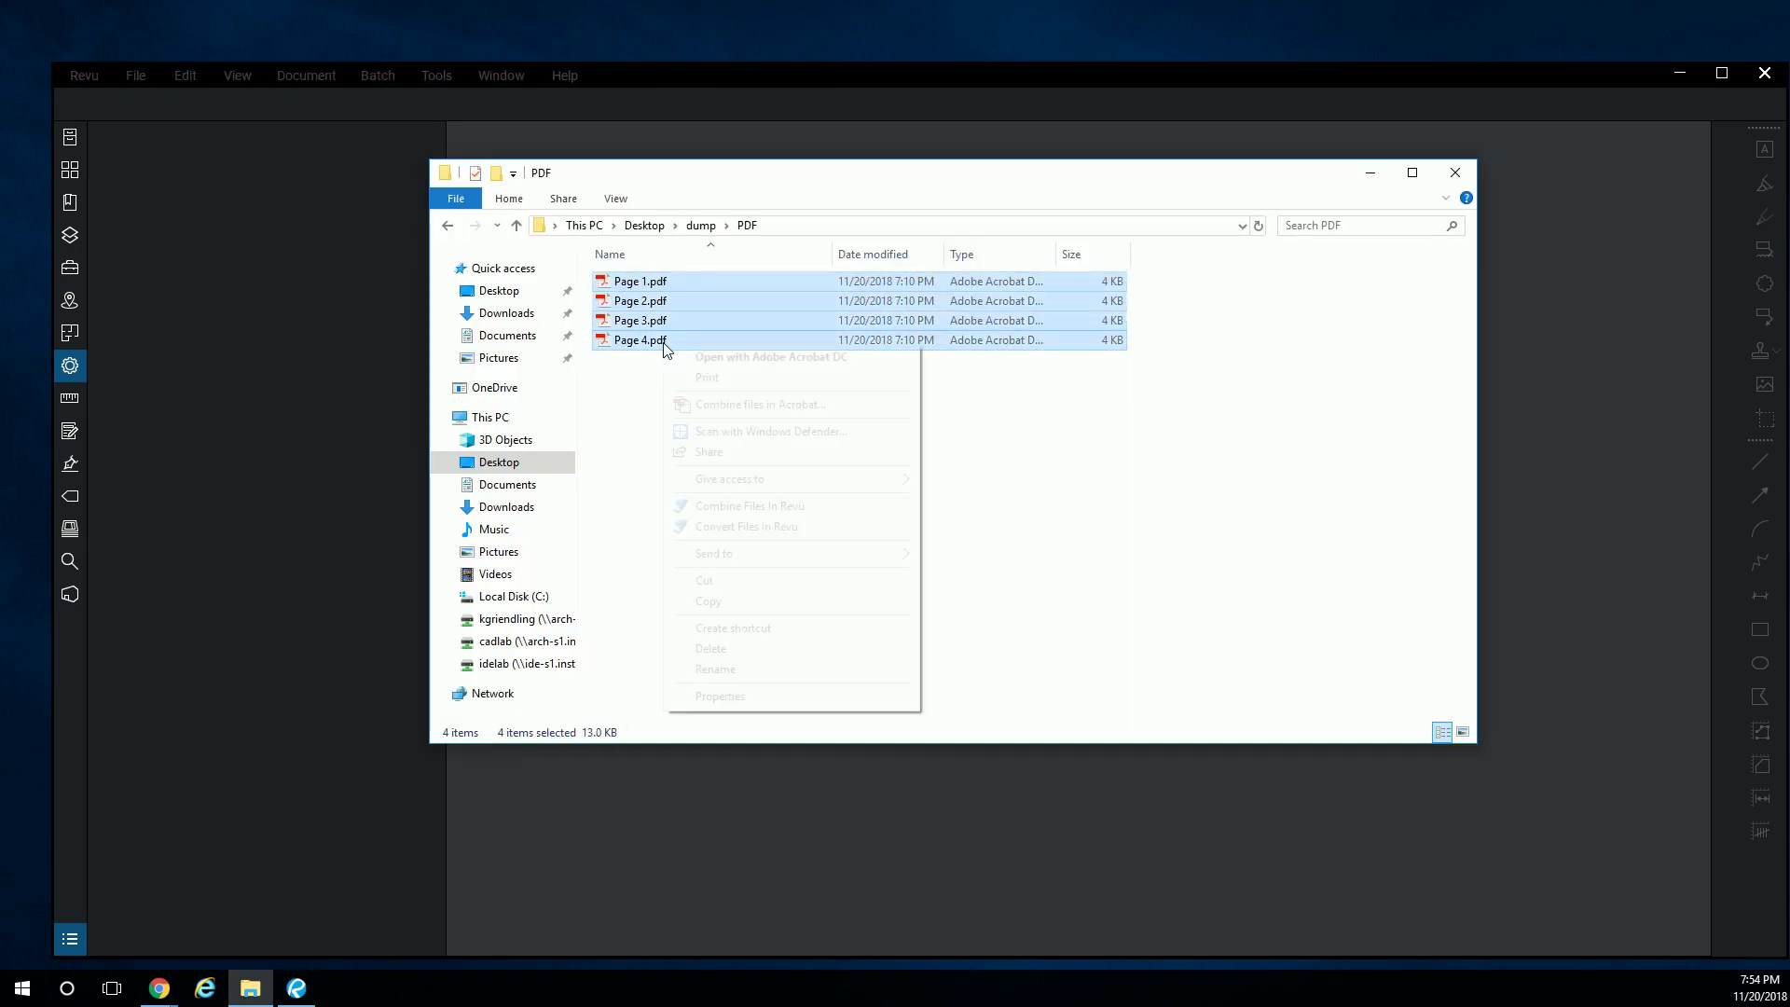
{"action": "left_click", "coordinate": [762, 511]}
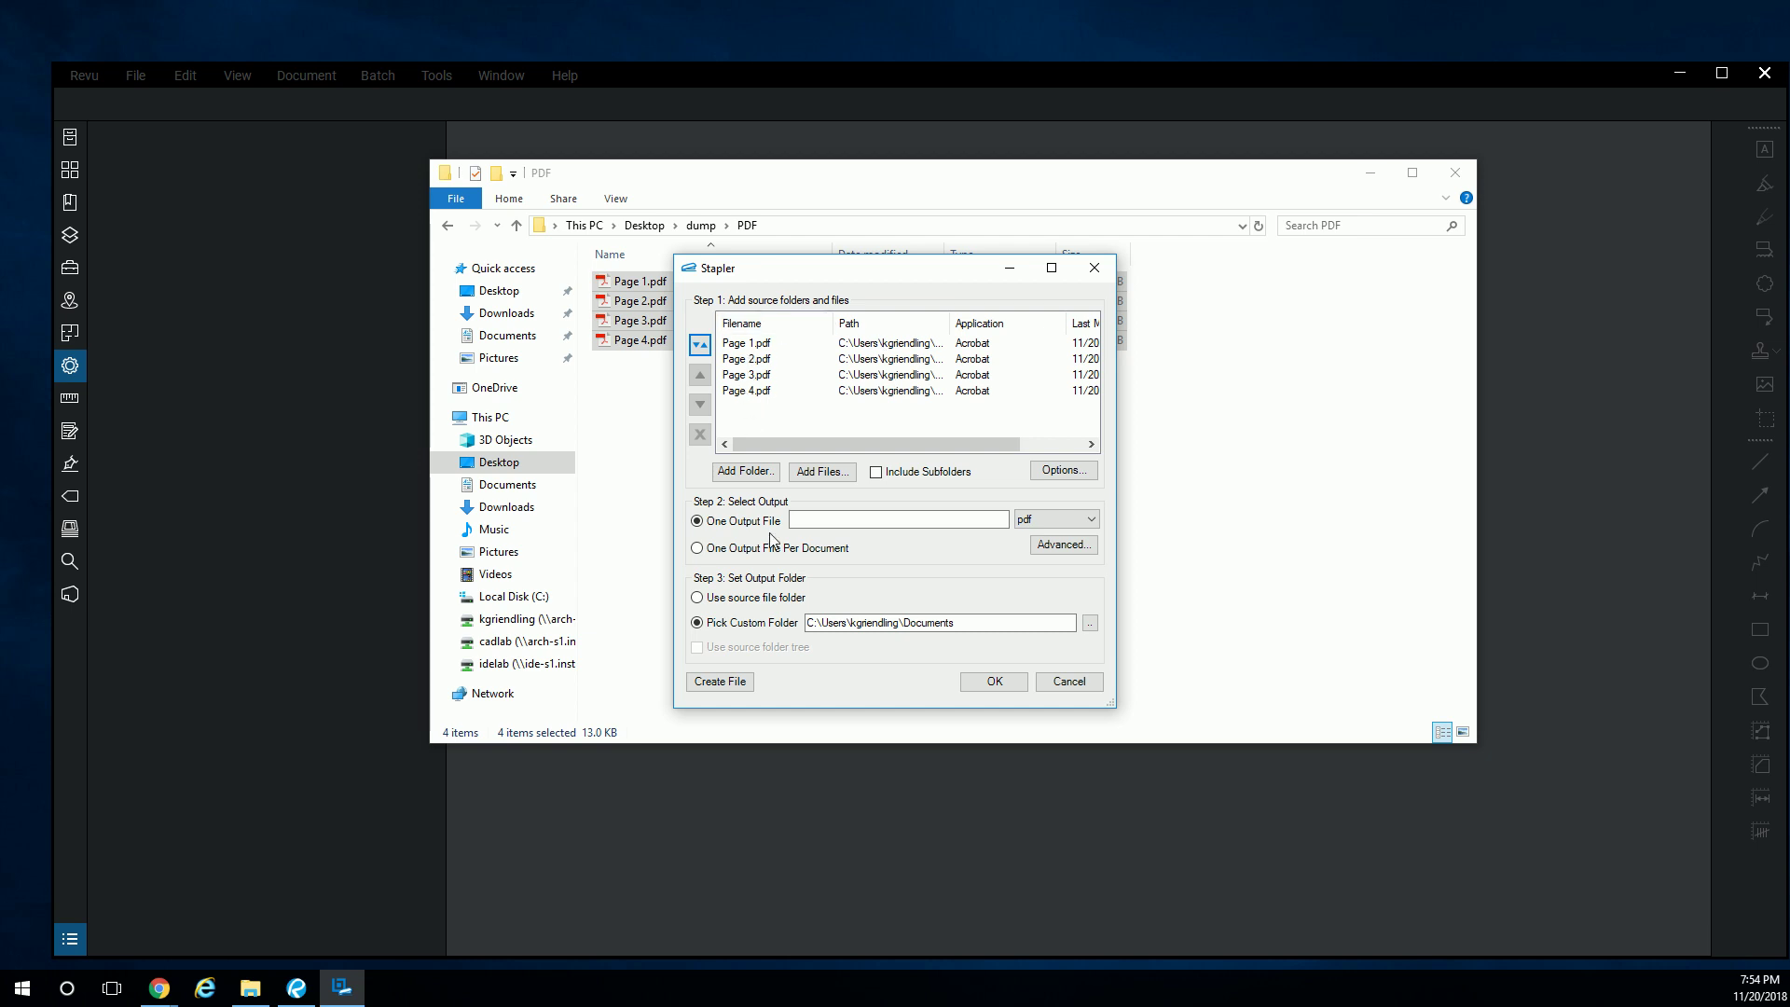
{"action": "left_click", "coordinate": [1087, 623]}
{"action": "left_click", "coordinate": [751, 490]}
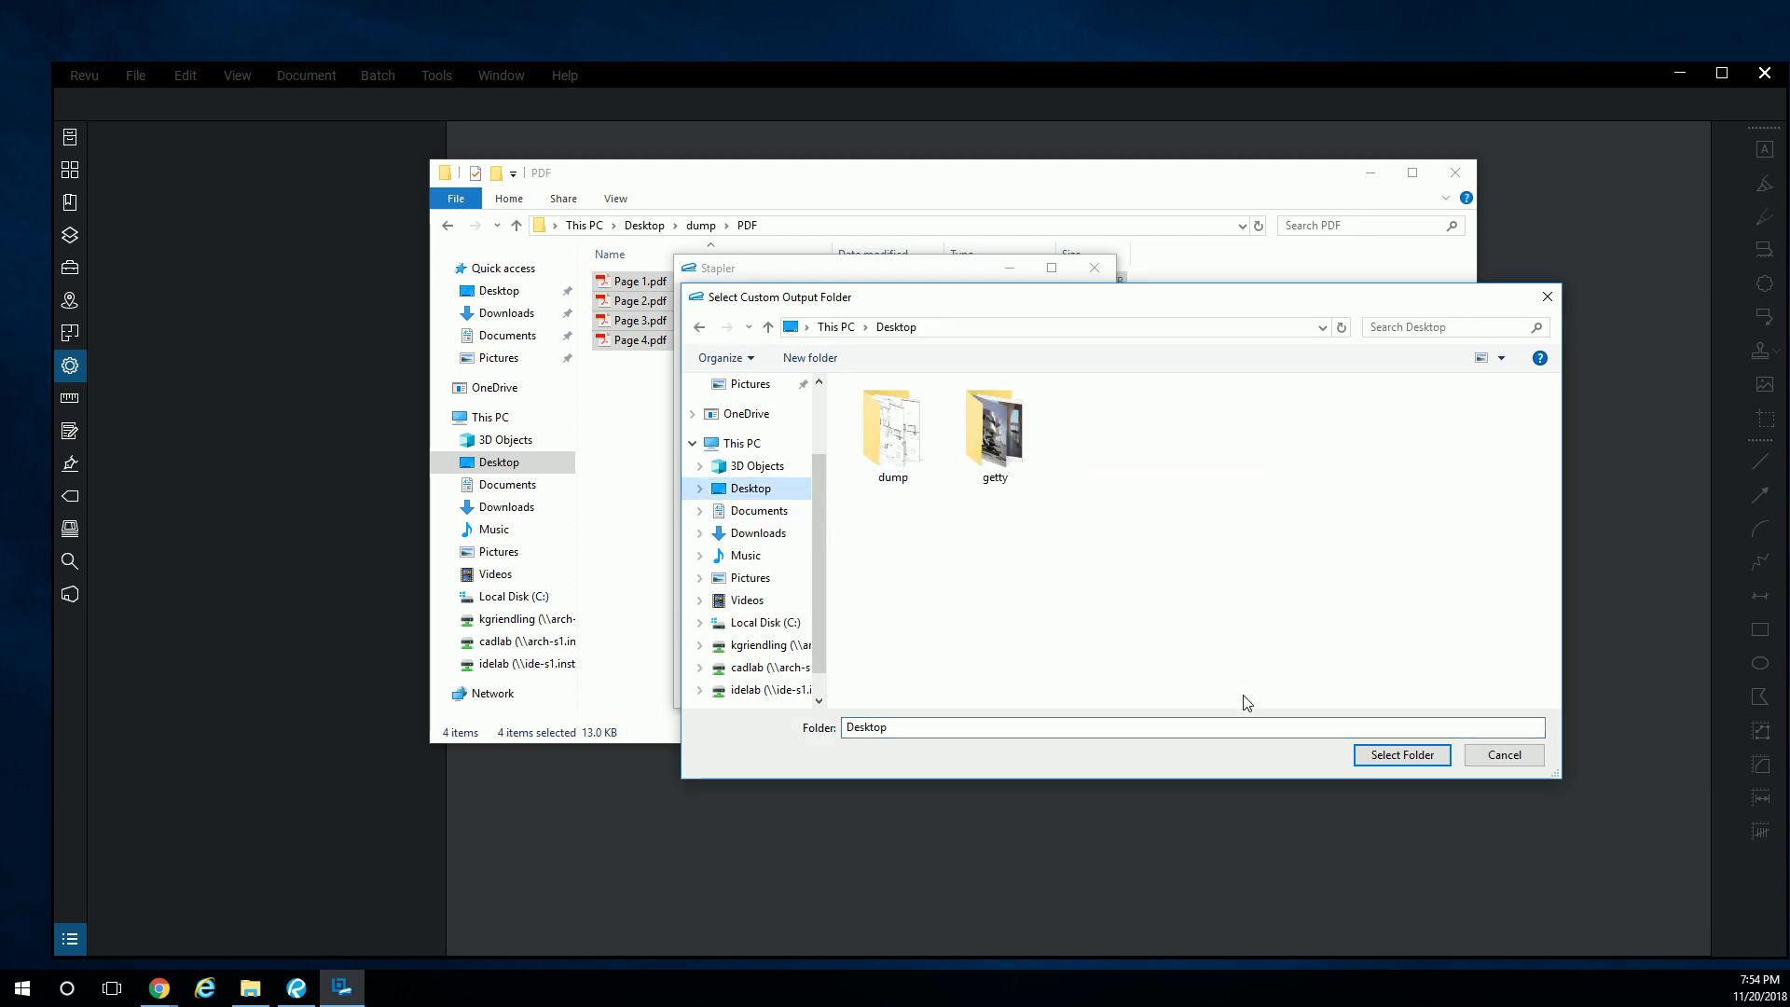
{"action": "left_click", "coordinate": [1399, 756]}
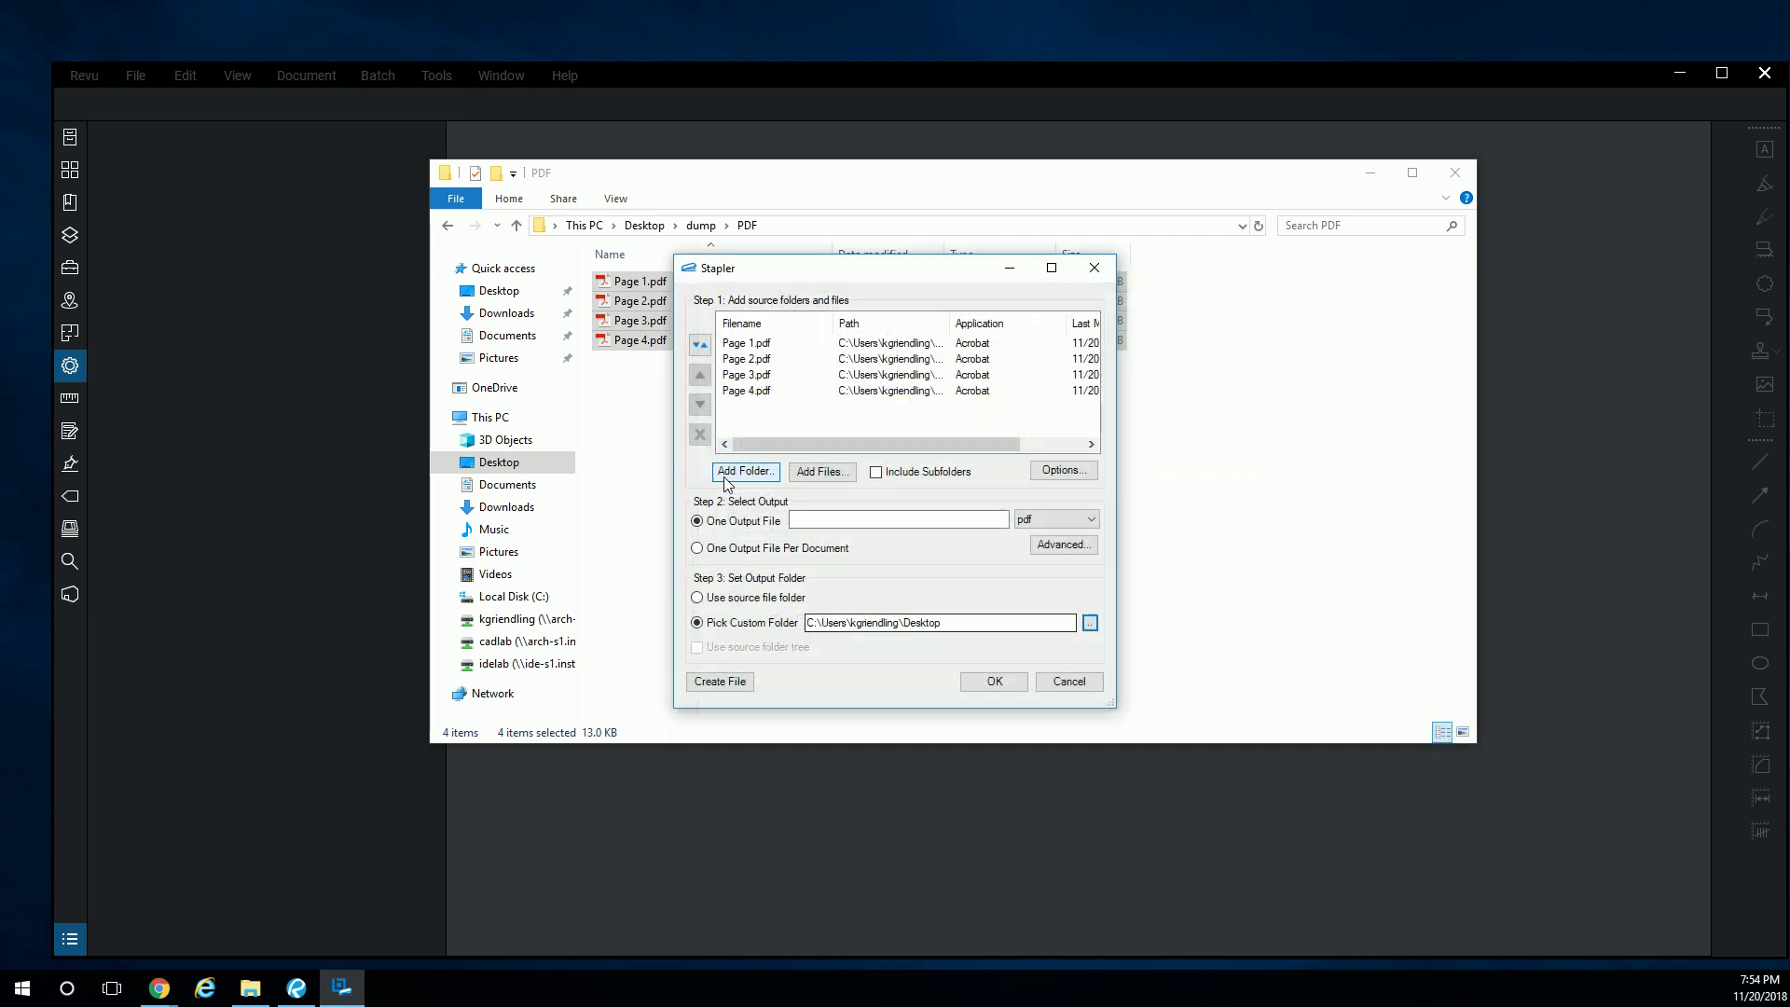
{"action": "left_click", "coordinate": [853, 518]}
{"action": "type", "text": "Kevin Griendling-"}
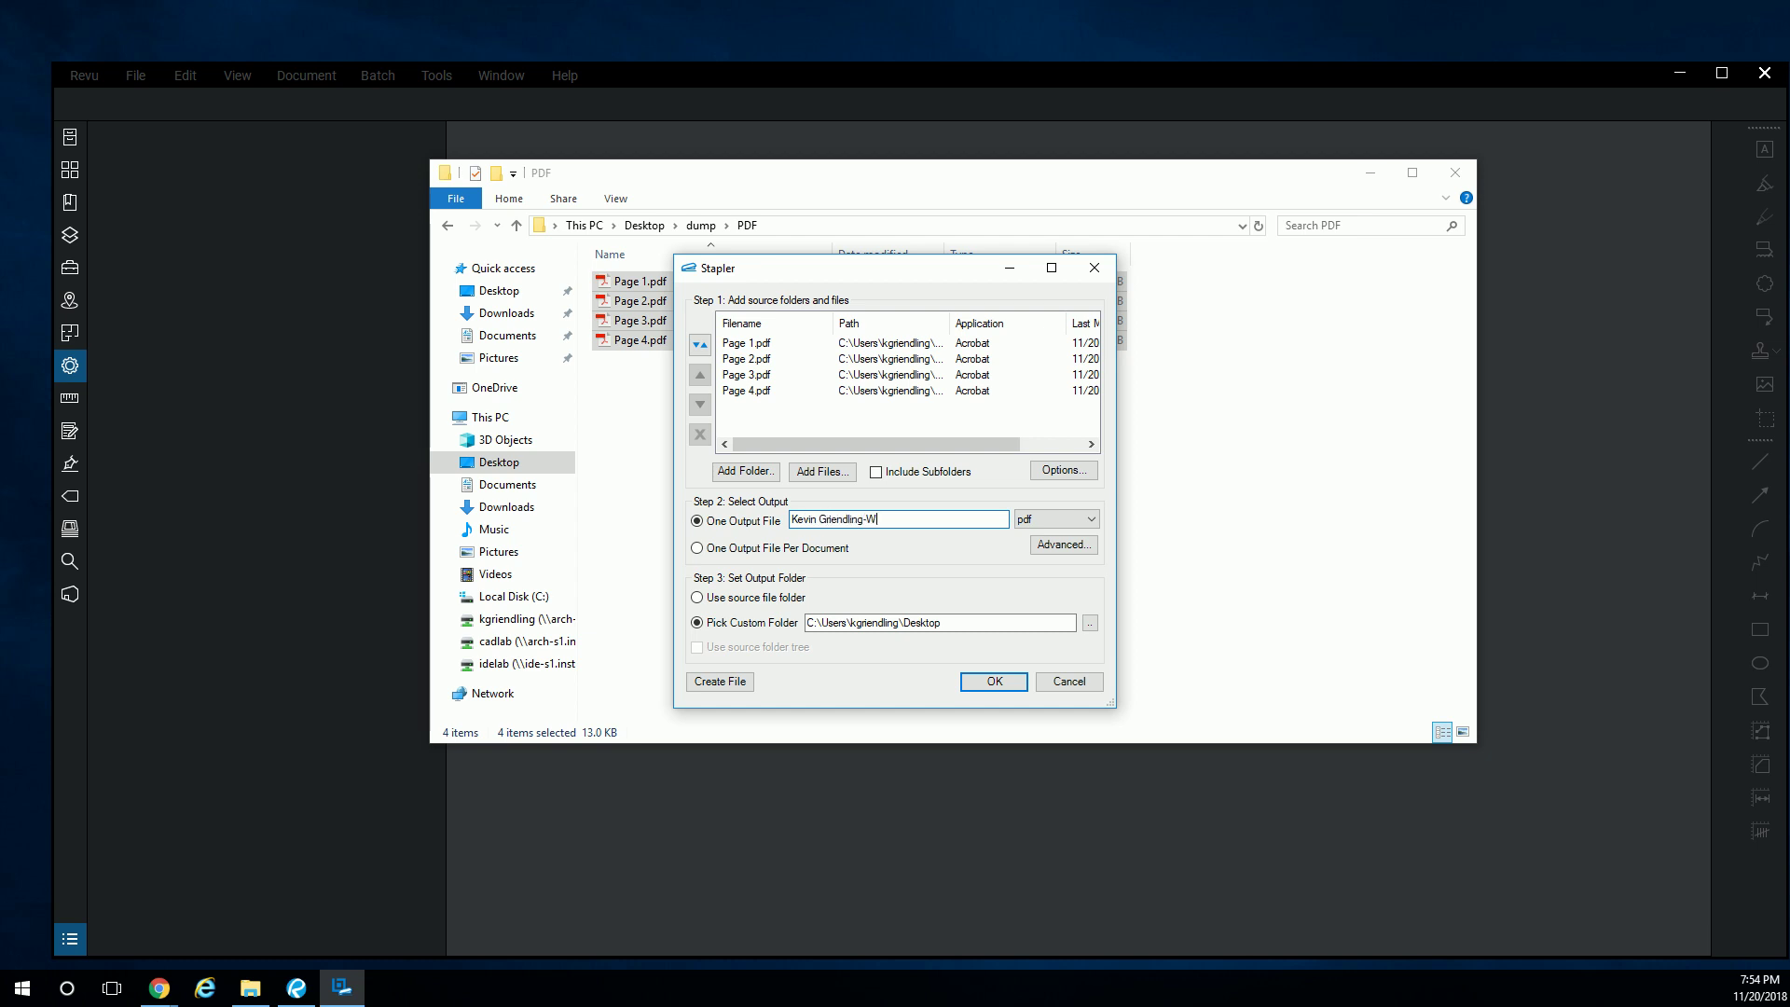
{"action": "type", "text": "Module4 Final"}
{"action": "key", "text": "Return"}
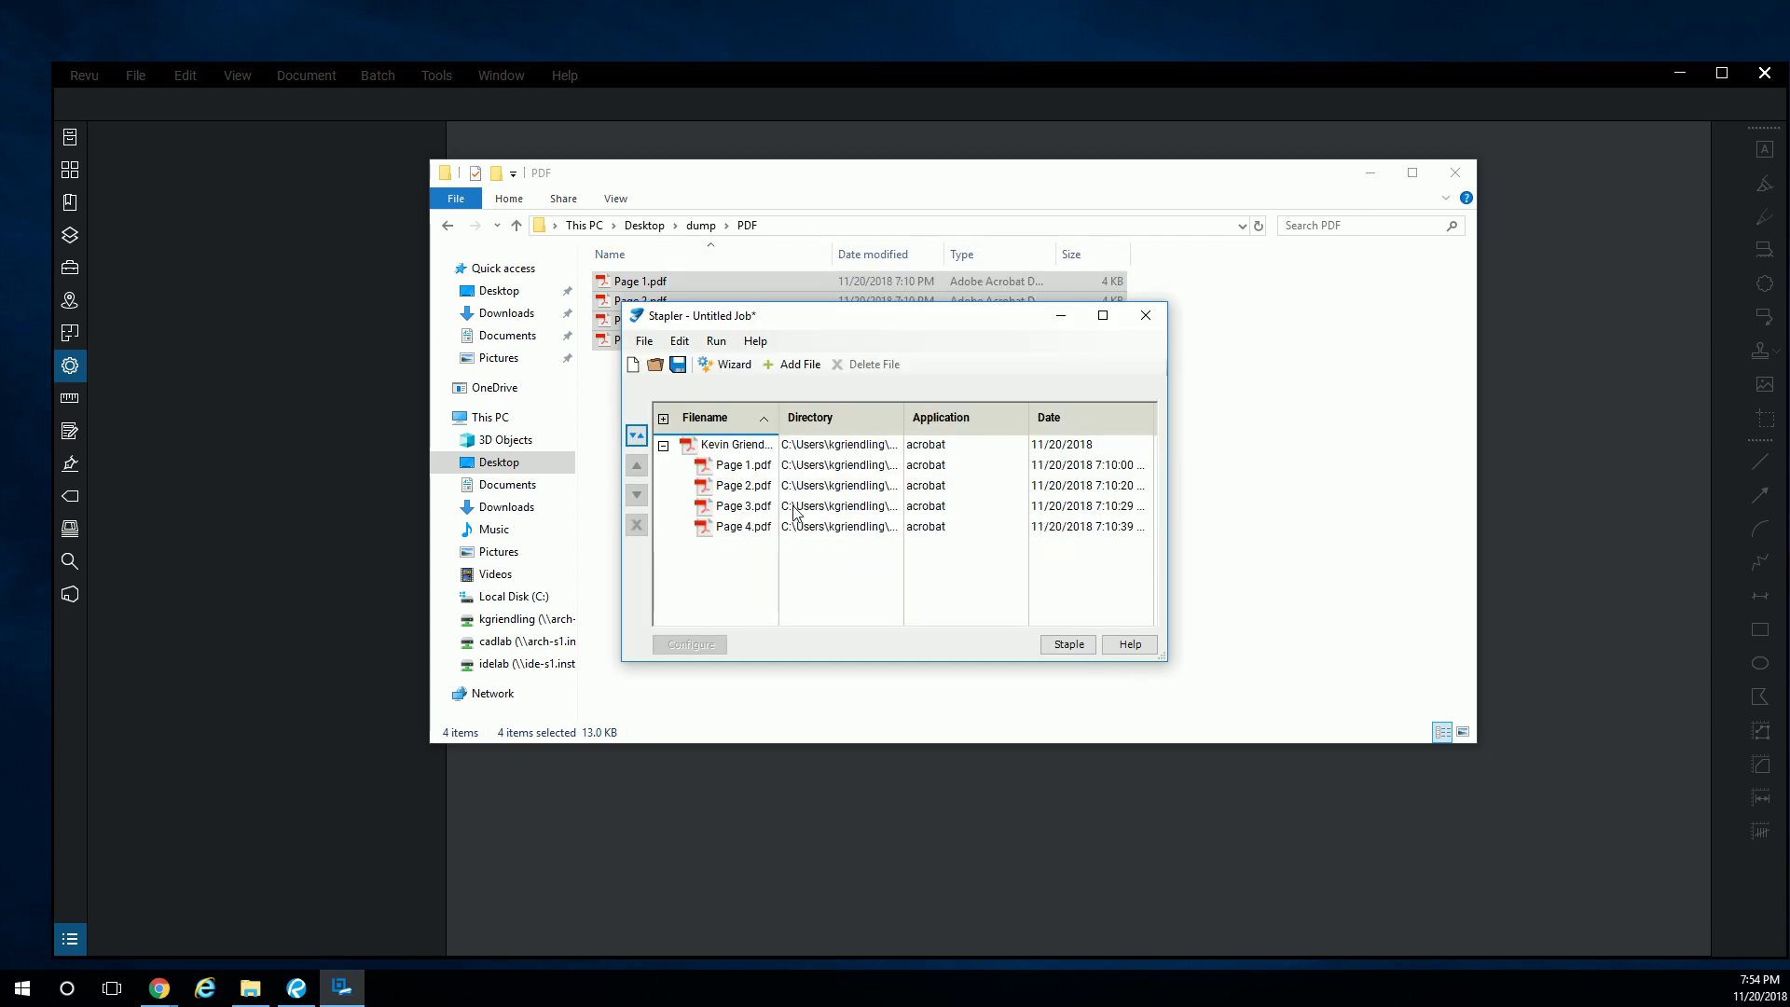
Staple the job, then review page 1 of the result maximized in Acrobat and close it
{"action": "left_click", "coordinate": [1070, 646]}
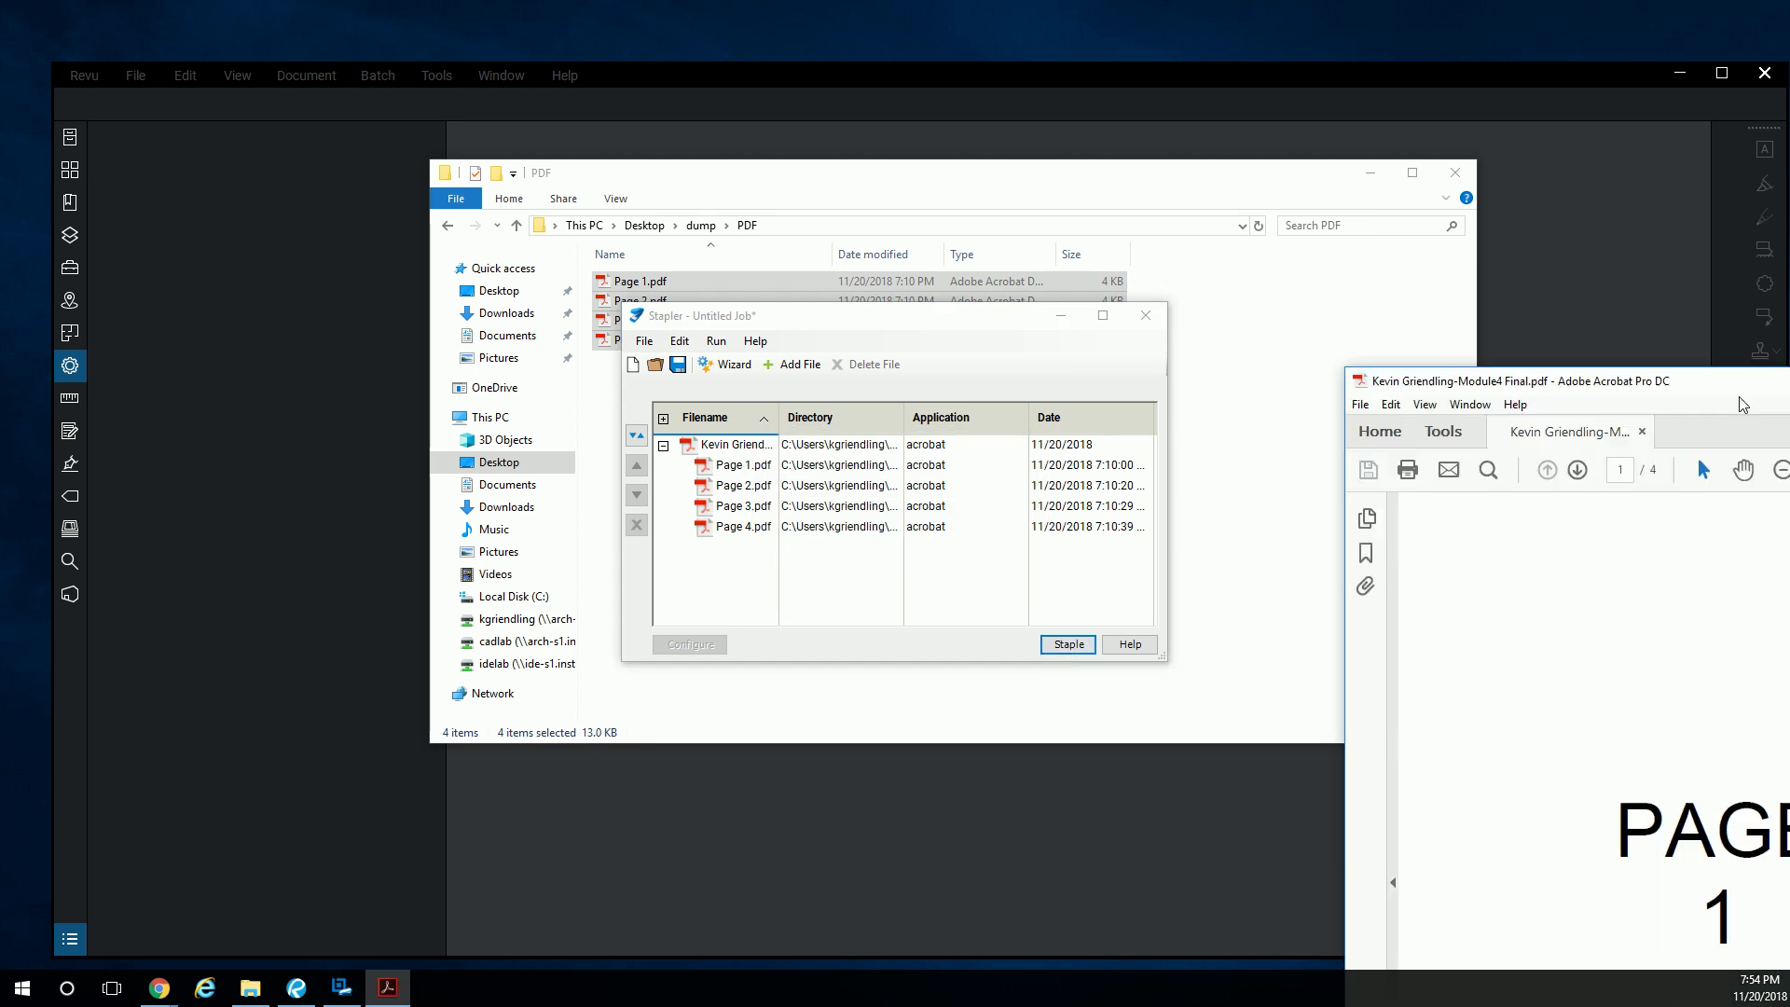
{"action": "double_click", "coordinate": [905, 65]}
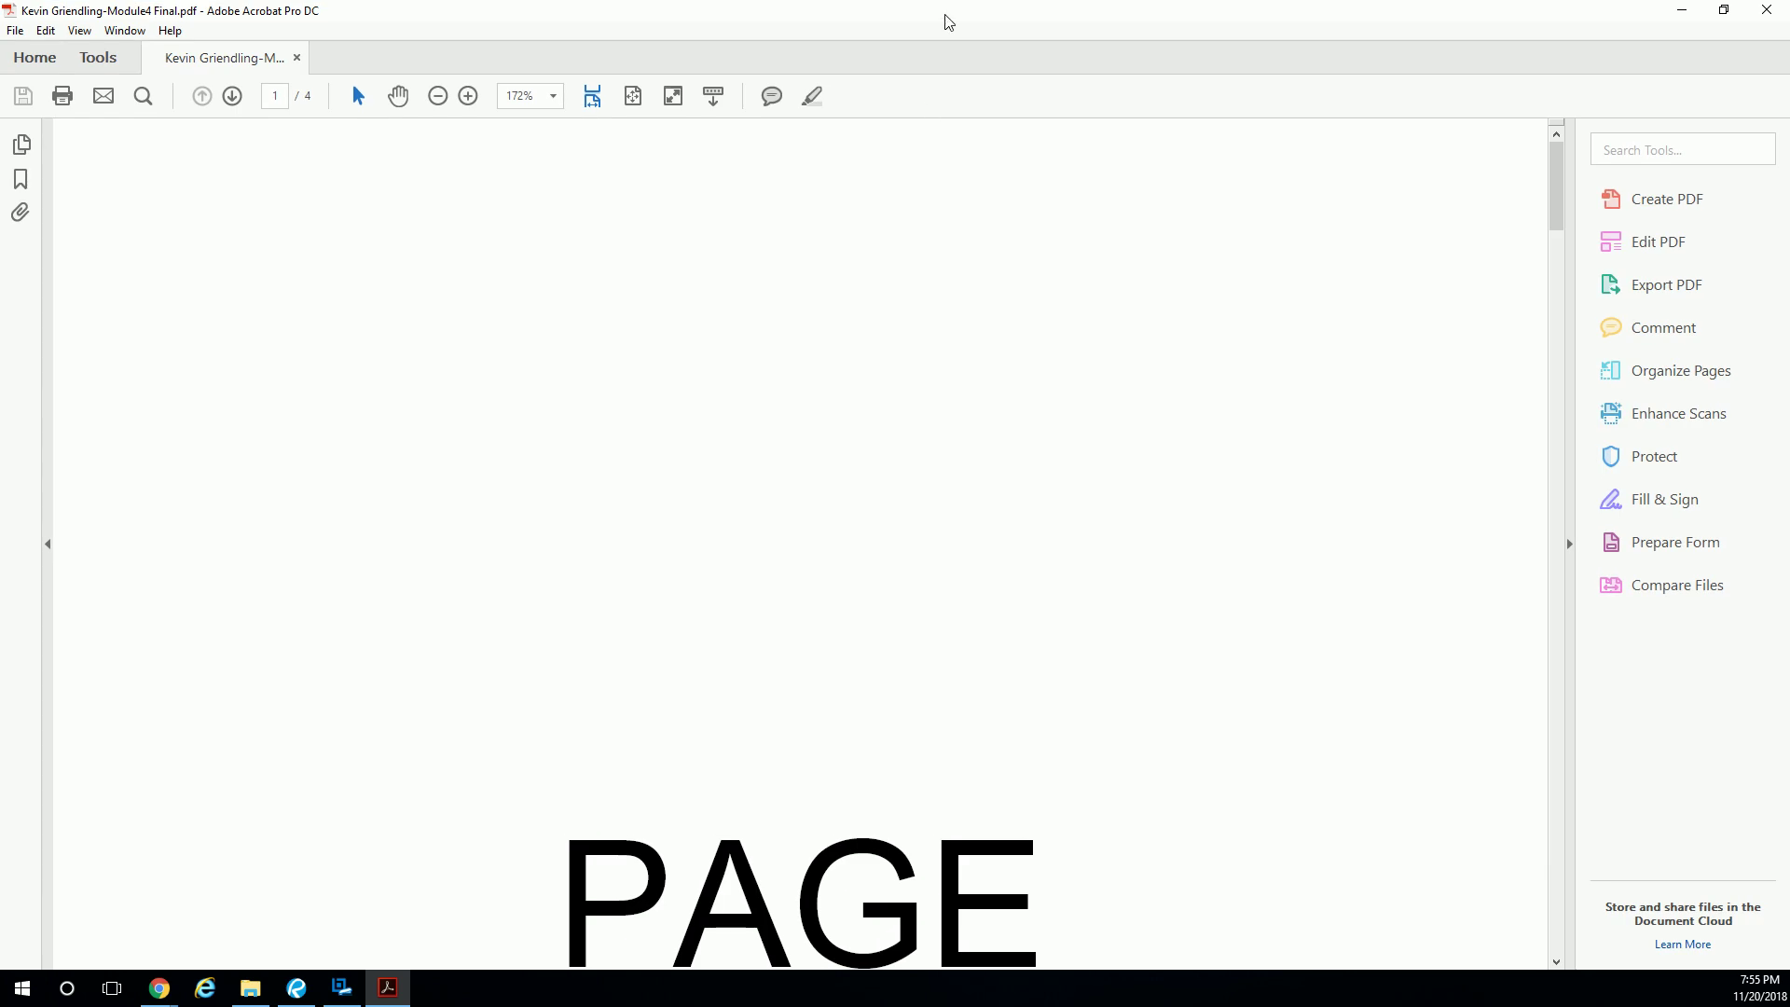
{"action": "scroll", "coordinate": [1042, 418], "scroll_direction": "down", "scroll_amount": 3}
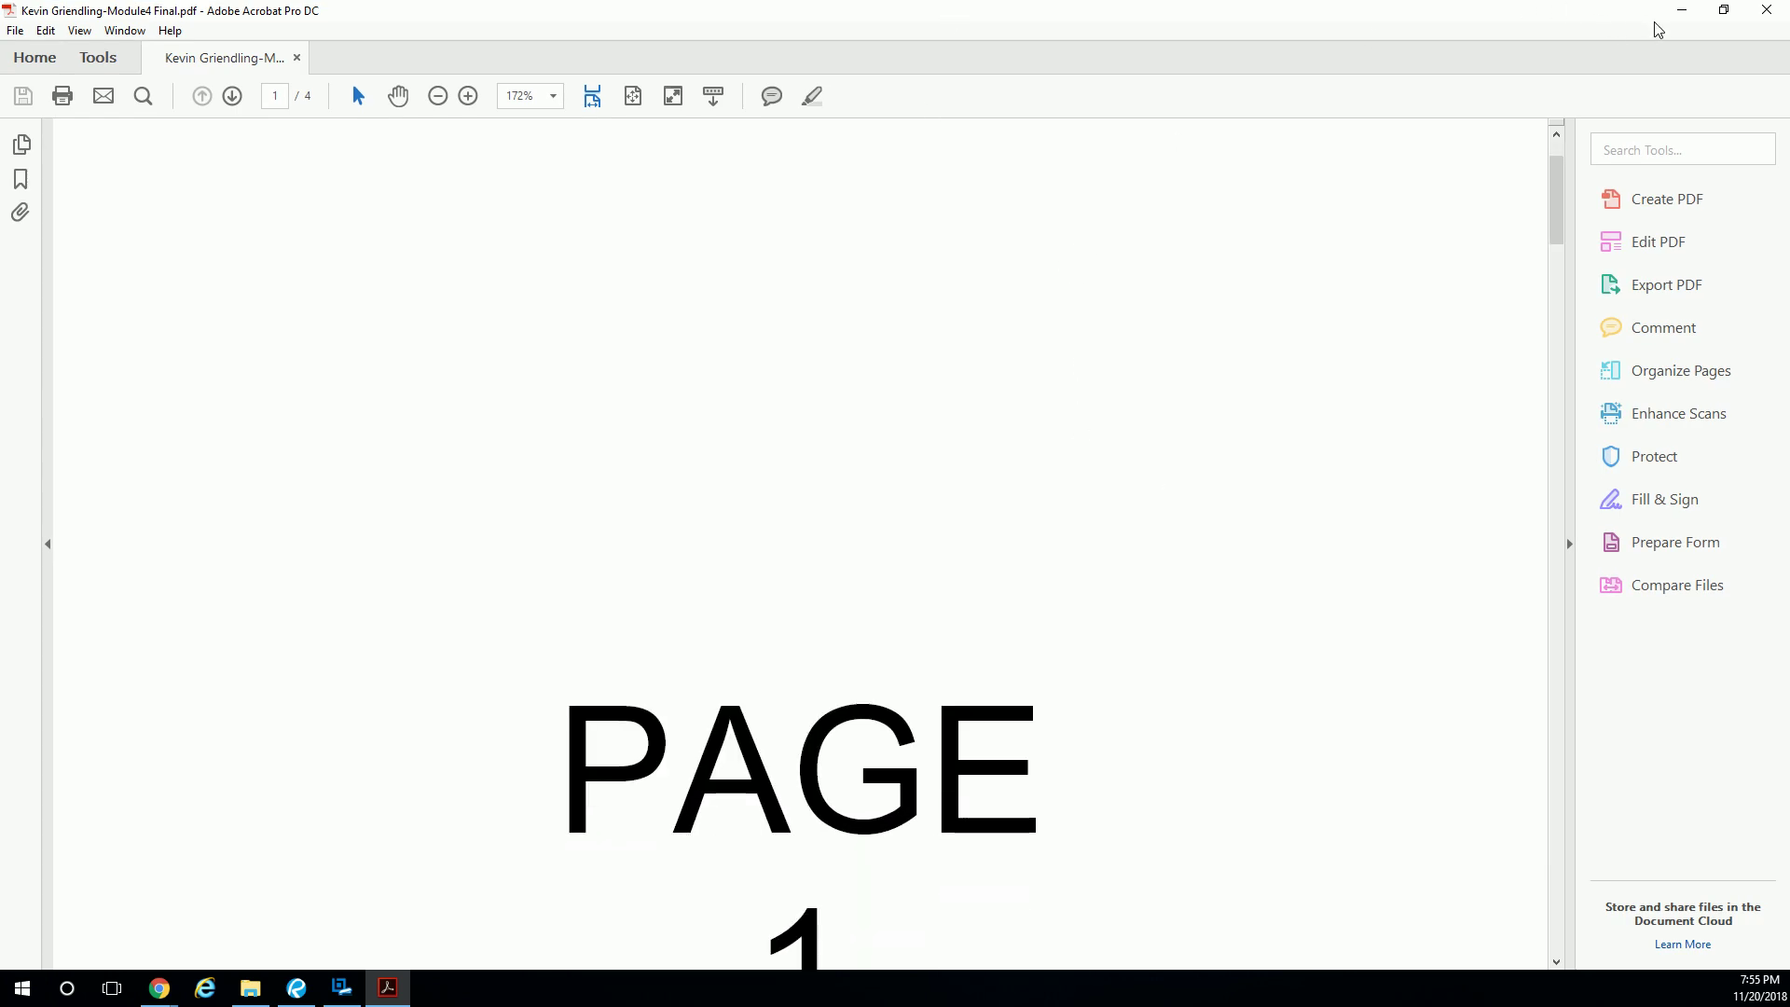
{"action": "left_click", "coordinate": [1766, 11]}
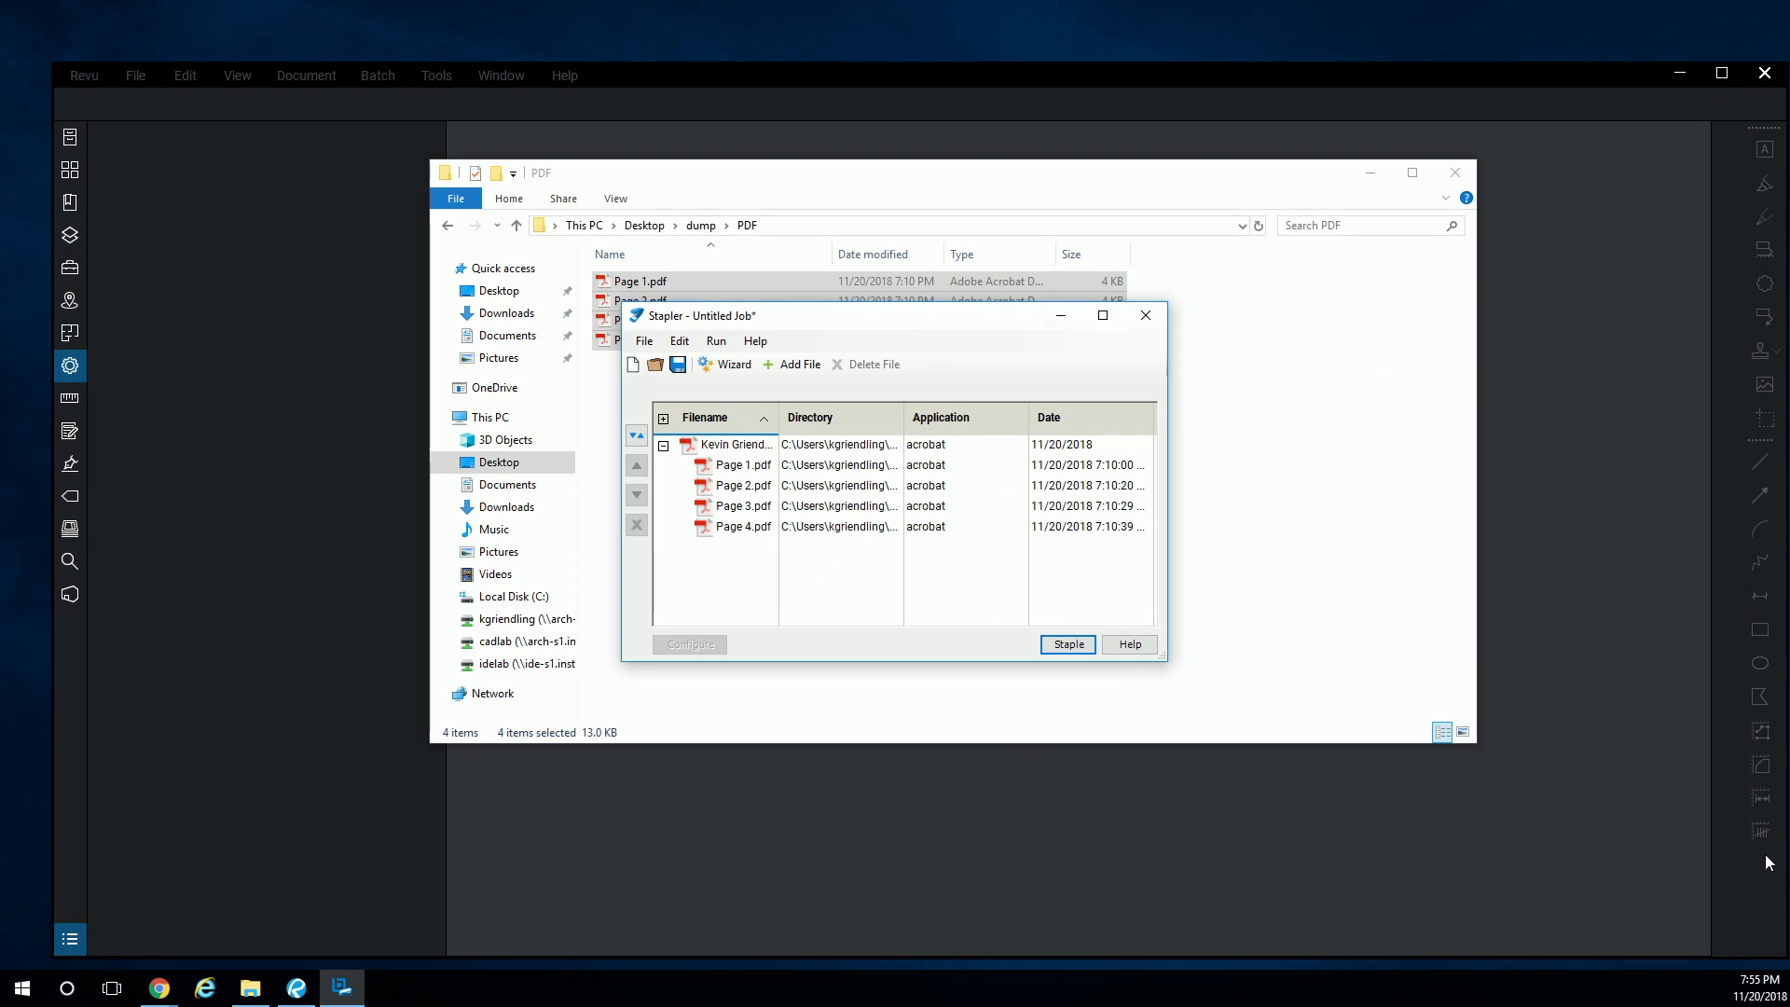
Open the combined PDF on the Desktop with Bluebeam Revu via Open with
{"action": "left_click", "coordinate": [1270, 546]}
{"action": "left_click", "coordinate": [658, 228]}
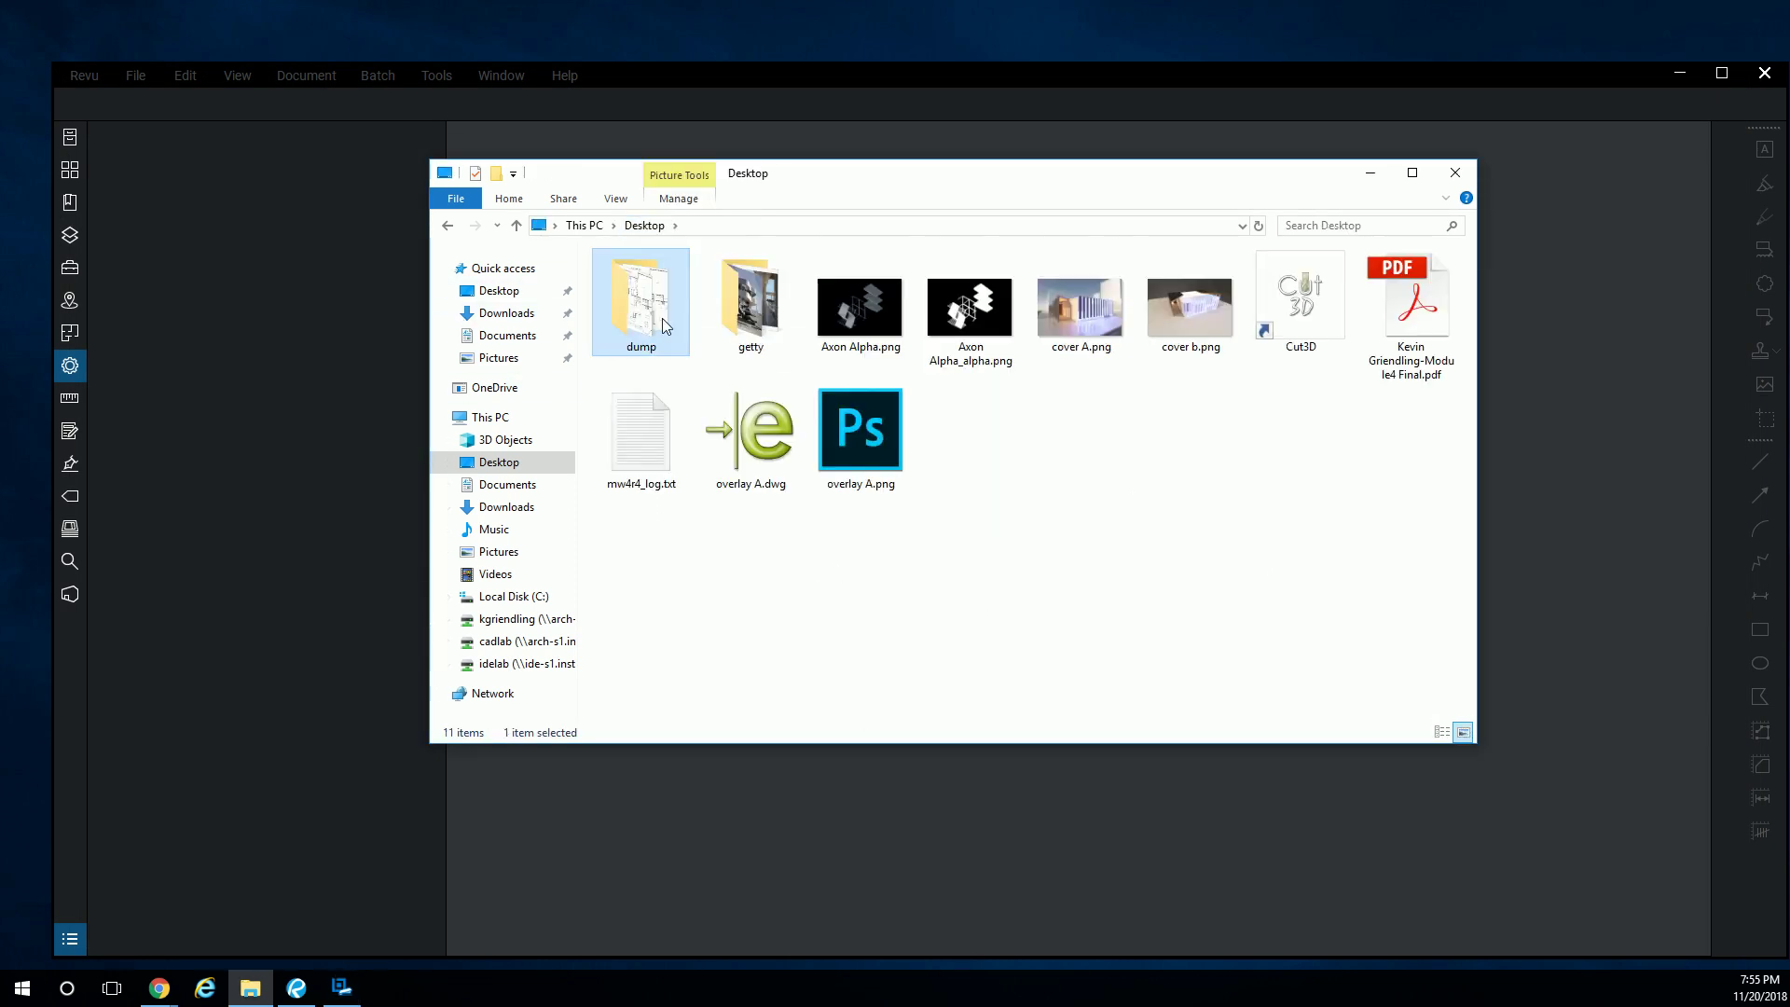
{"action": "left_click", "coordinate": [1426, 326]}
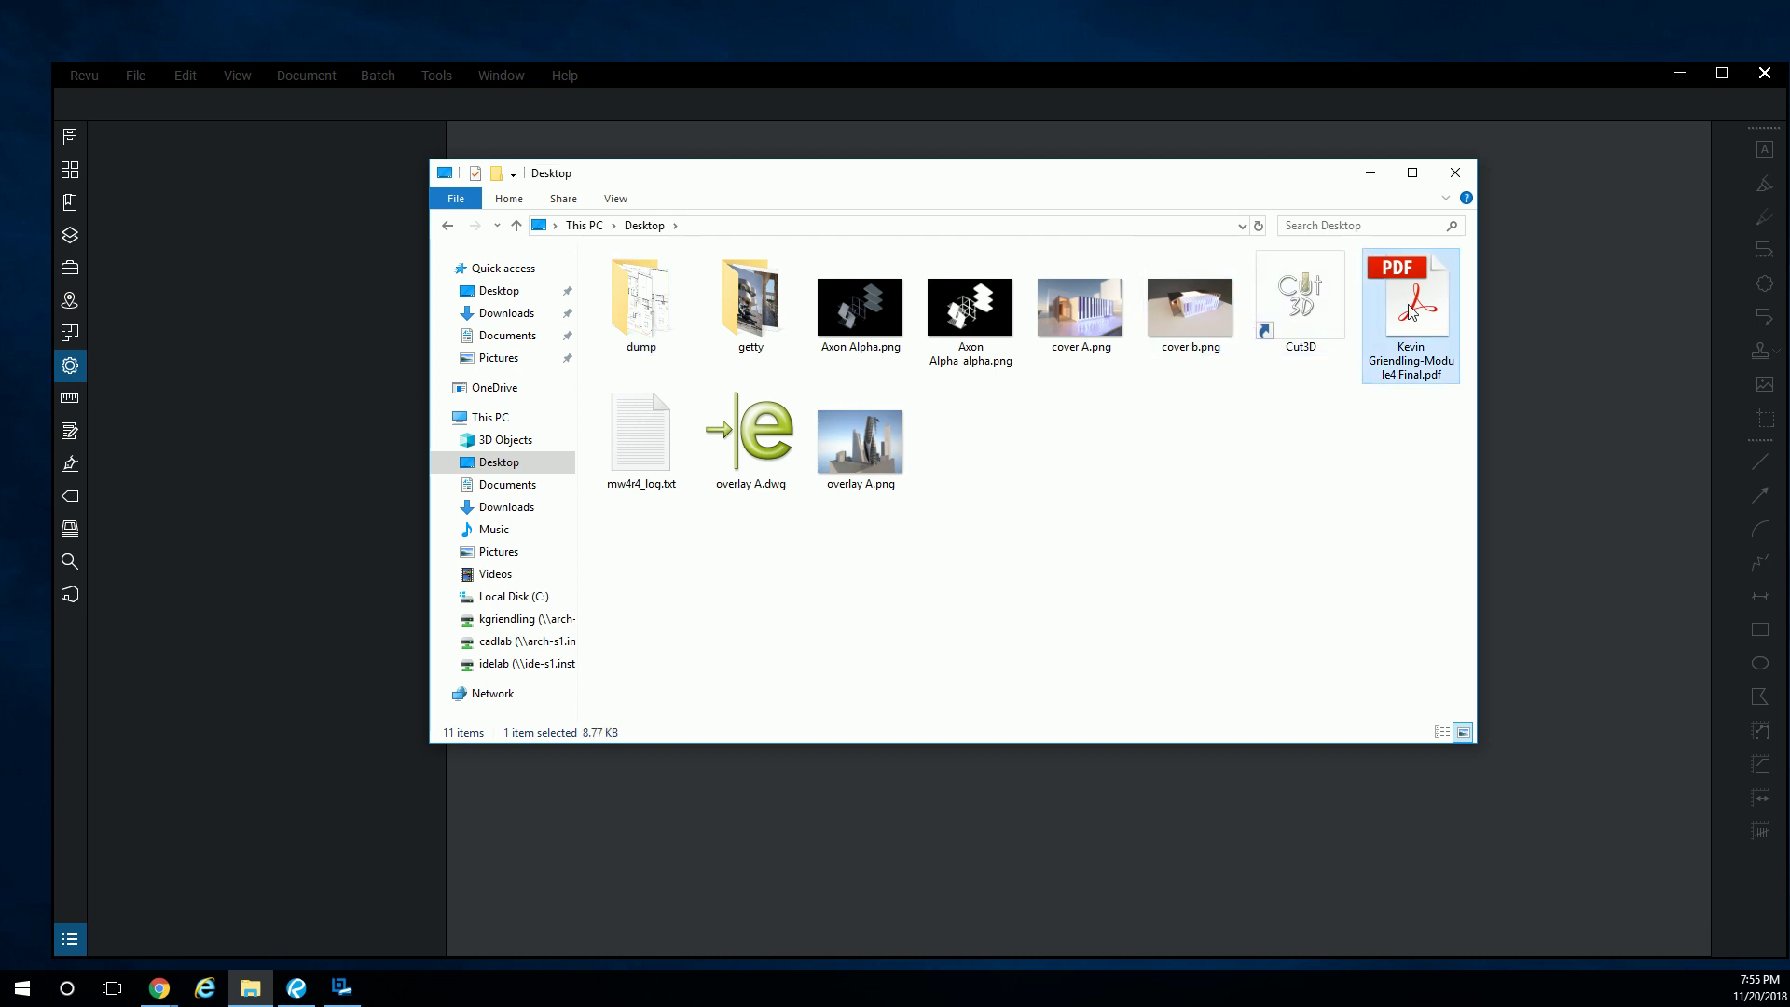
{"action": "right_click", "coordinate": [1409, 304]}
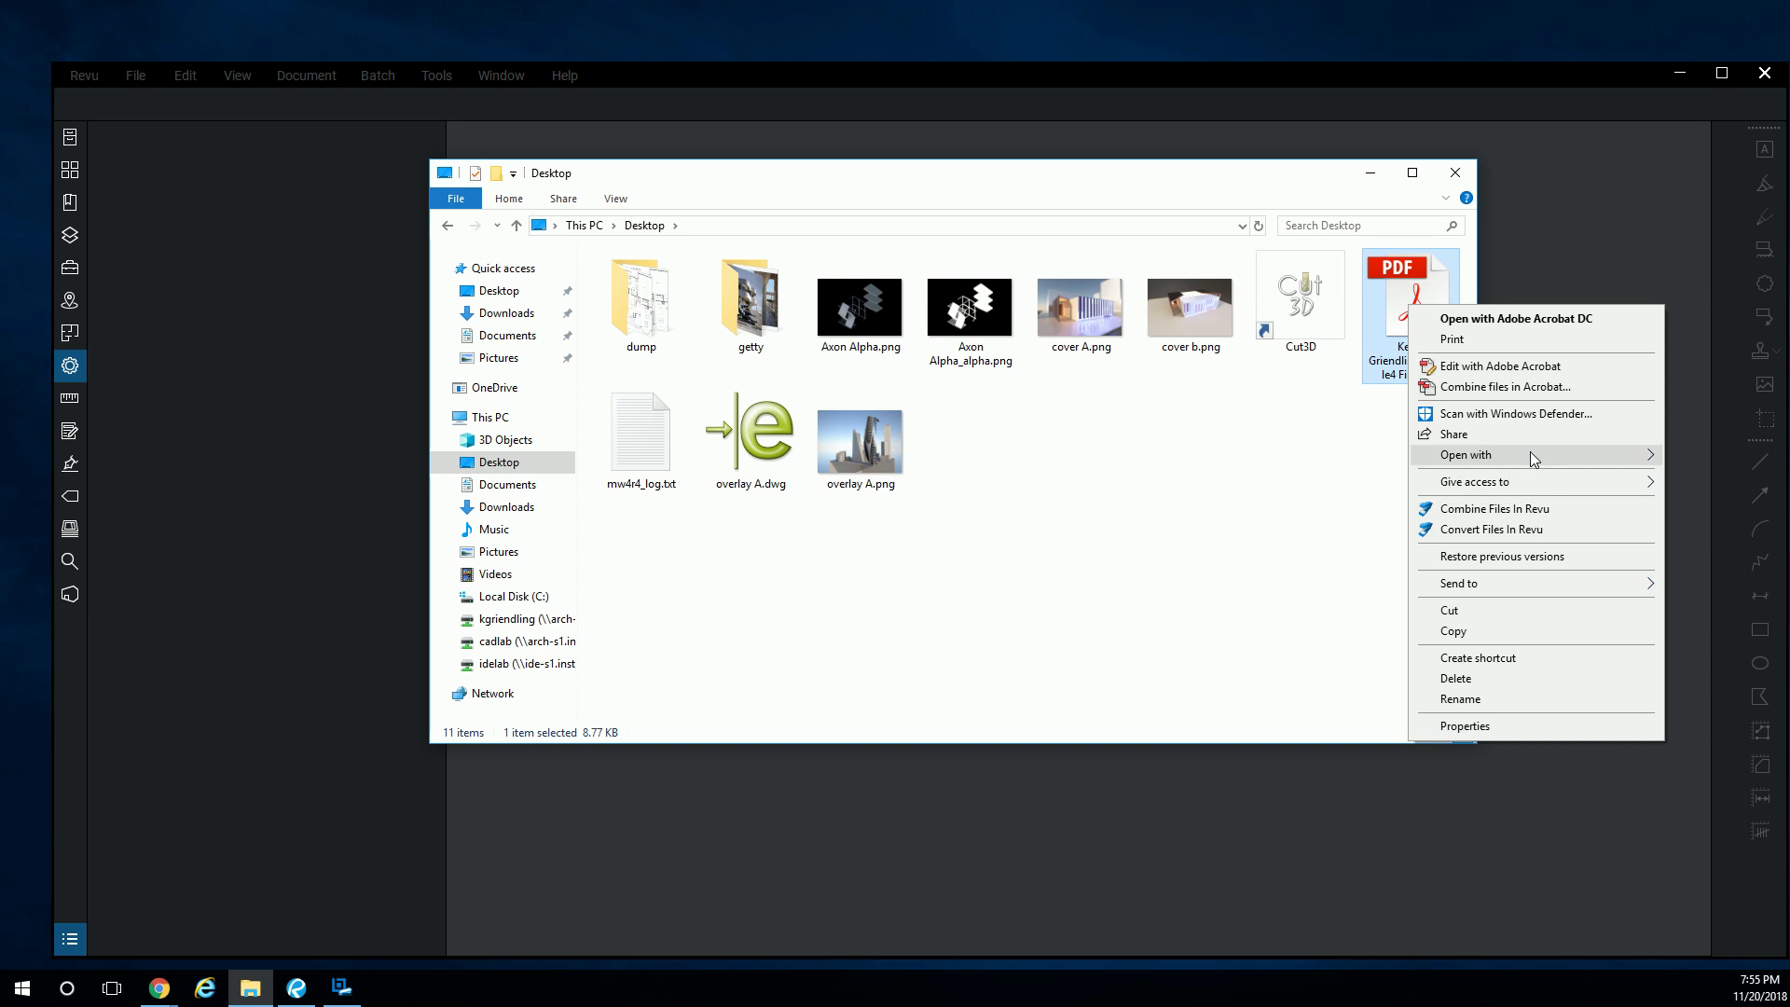
{"action": "mouse_move", "coordinate": [1466, 455]}
{"action": "left_click", "coordinate": [1243, 518]}
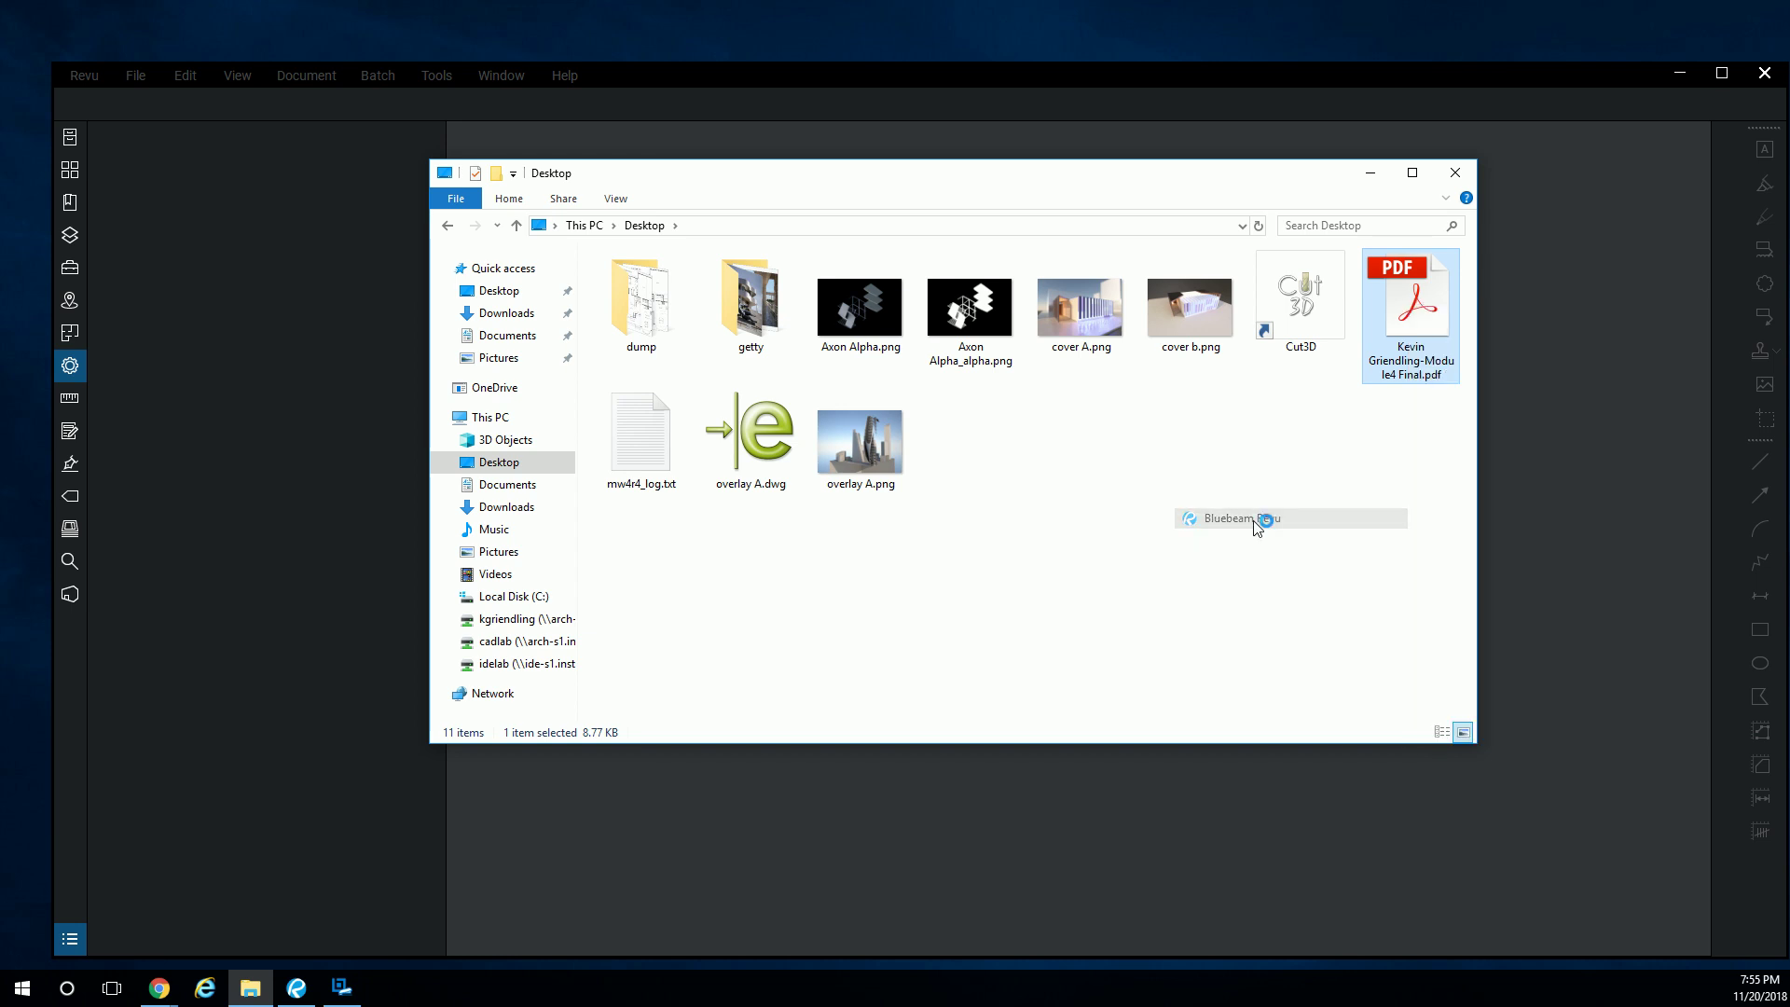
Delete thumbnails 2–4, then close the document choosing Don't Save
{"action": "left_click", "coordinate": [79, 177]}
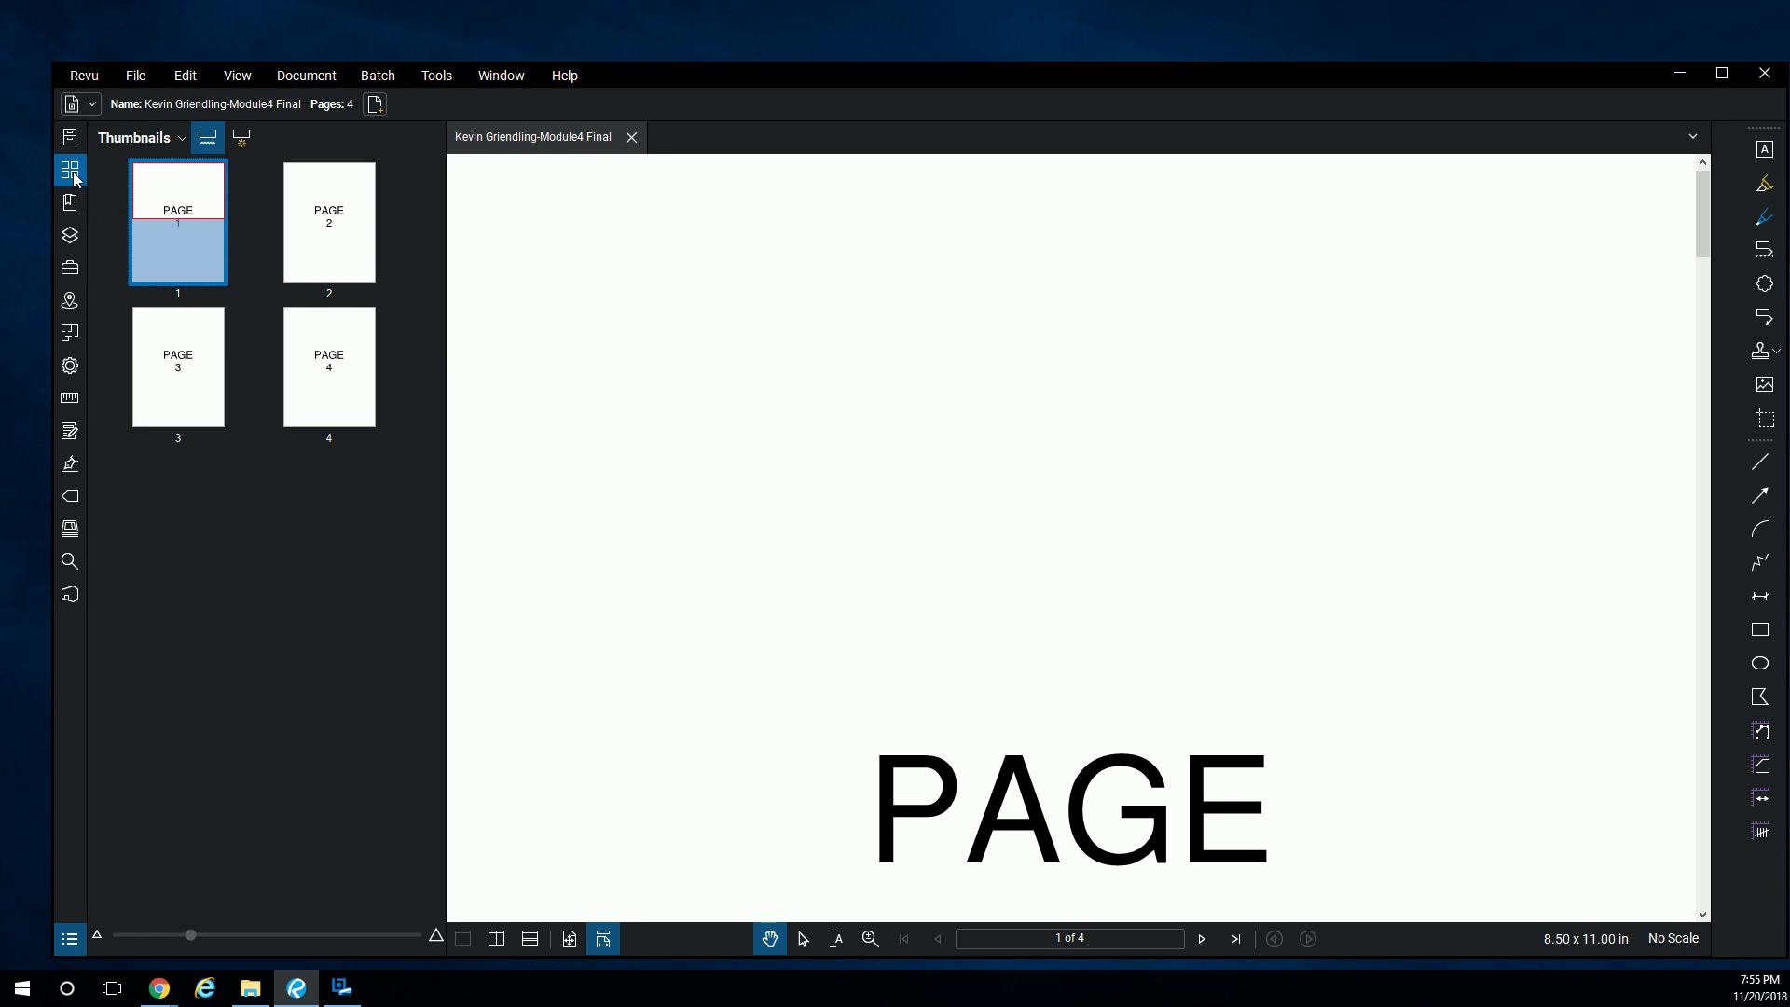
{"action": "left_click", "coordinate": [309, 241]}
{"action": "left_click", "coordinate": [310, 376], "text": "shift"}
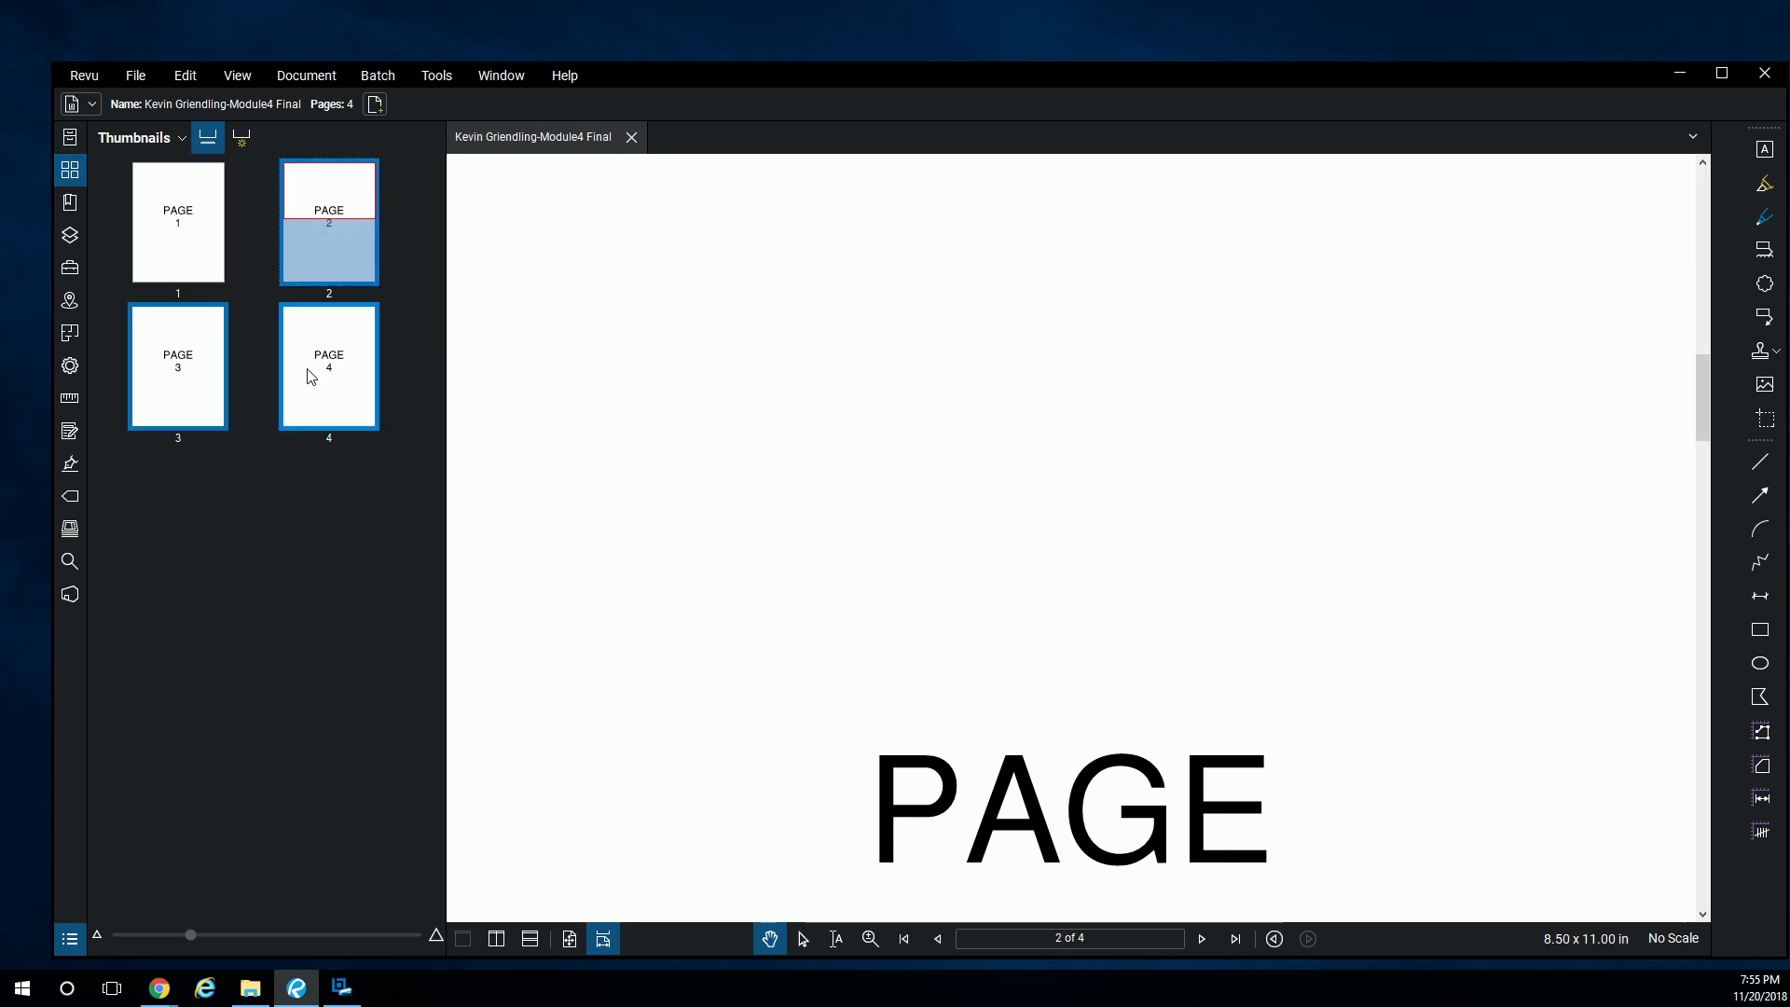
{"action": "key", "text": "Delete"}
{"action": "left_click", "coordinate": [891, 518]}
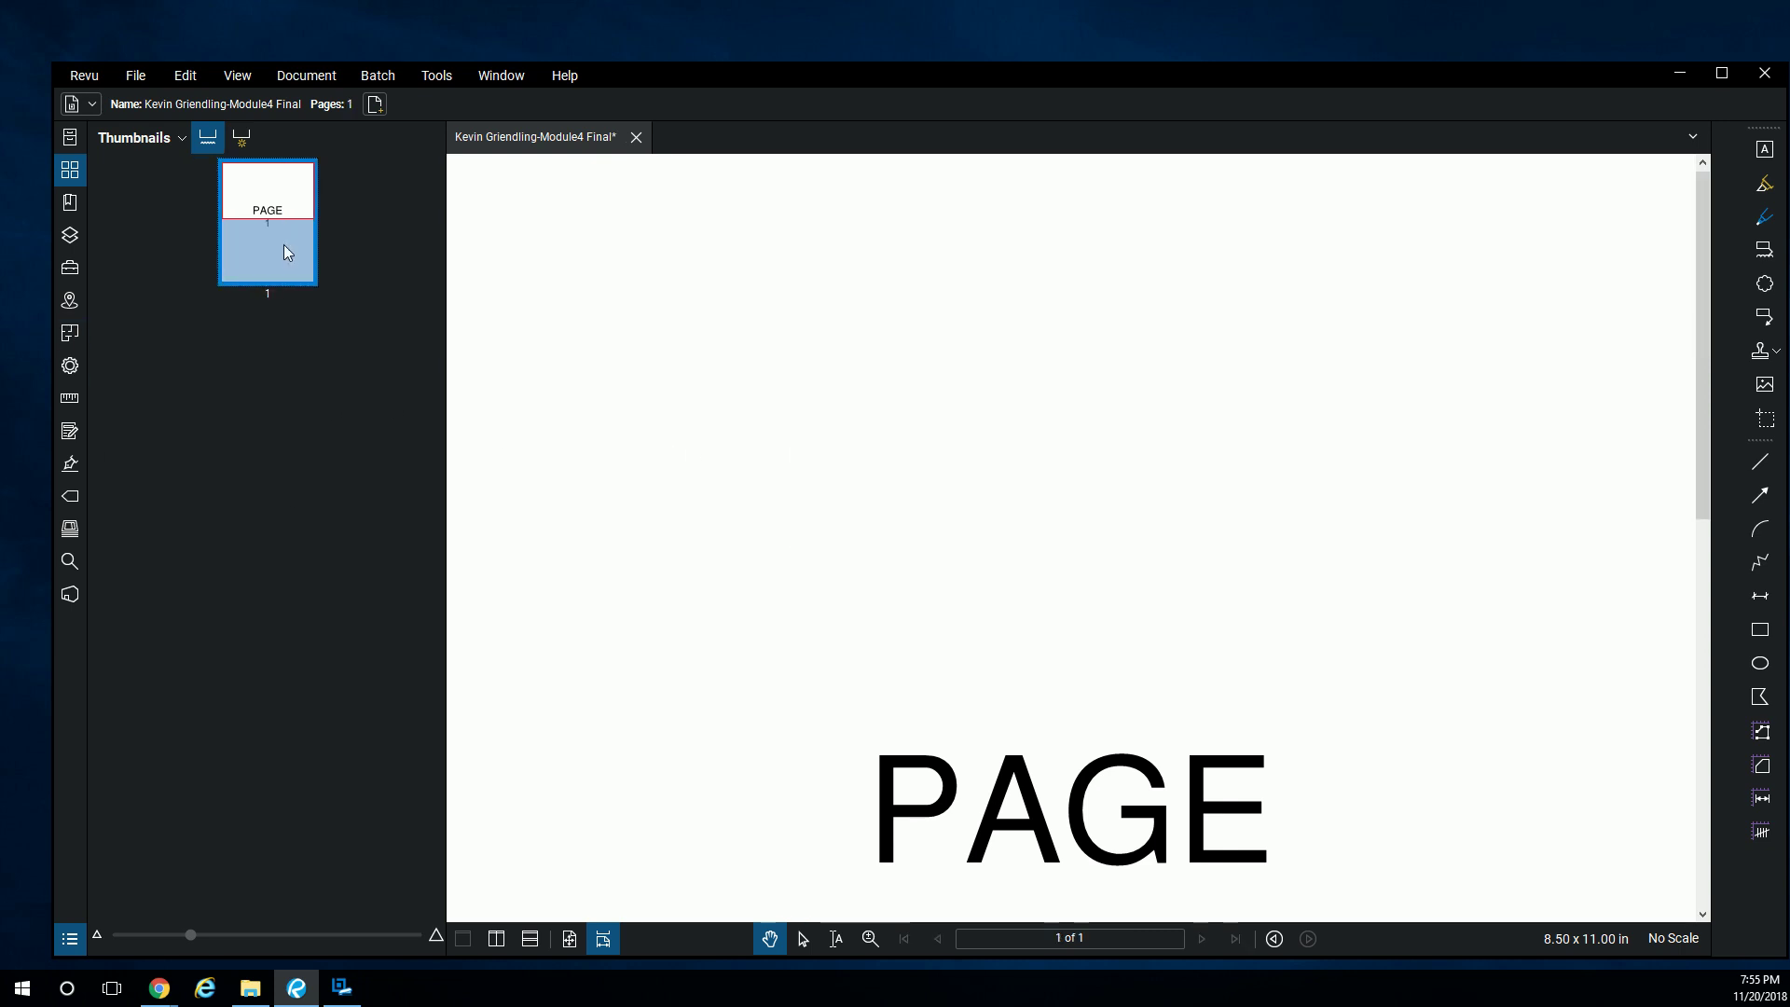
{"action": "left_click", "coordinate": [636, 137]}
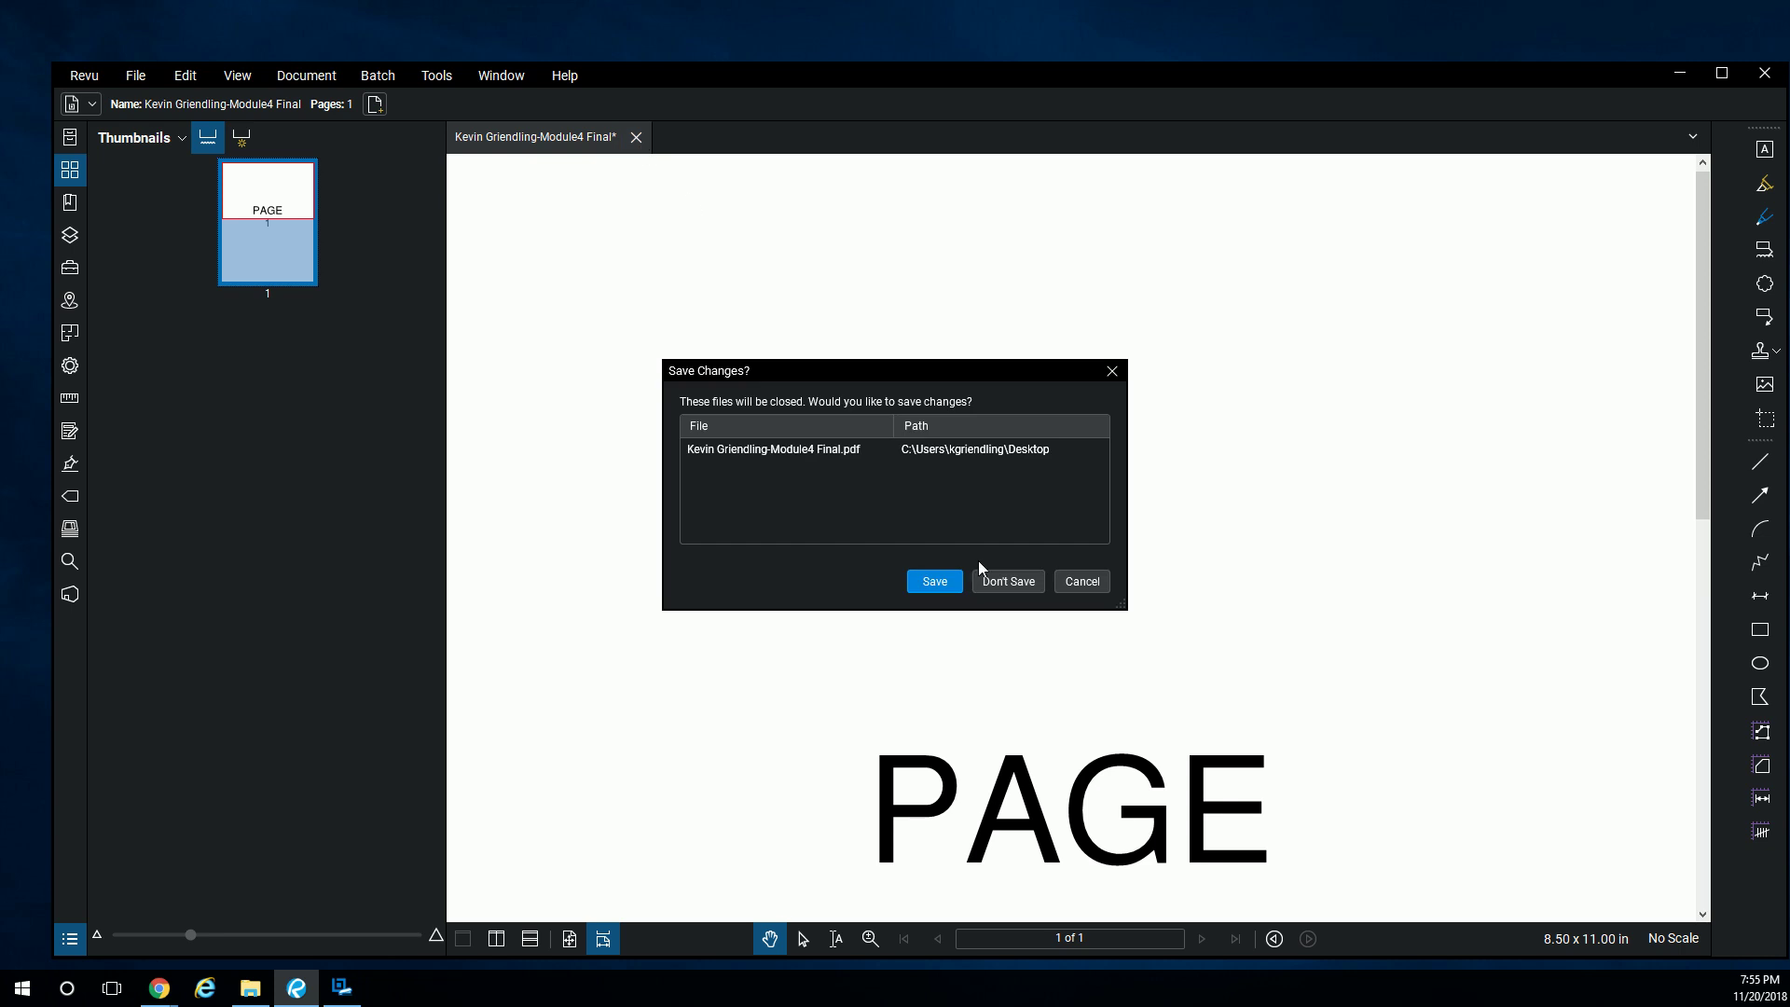
{"action": "left_click", "coordinate": [1008, 587]}
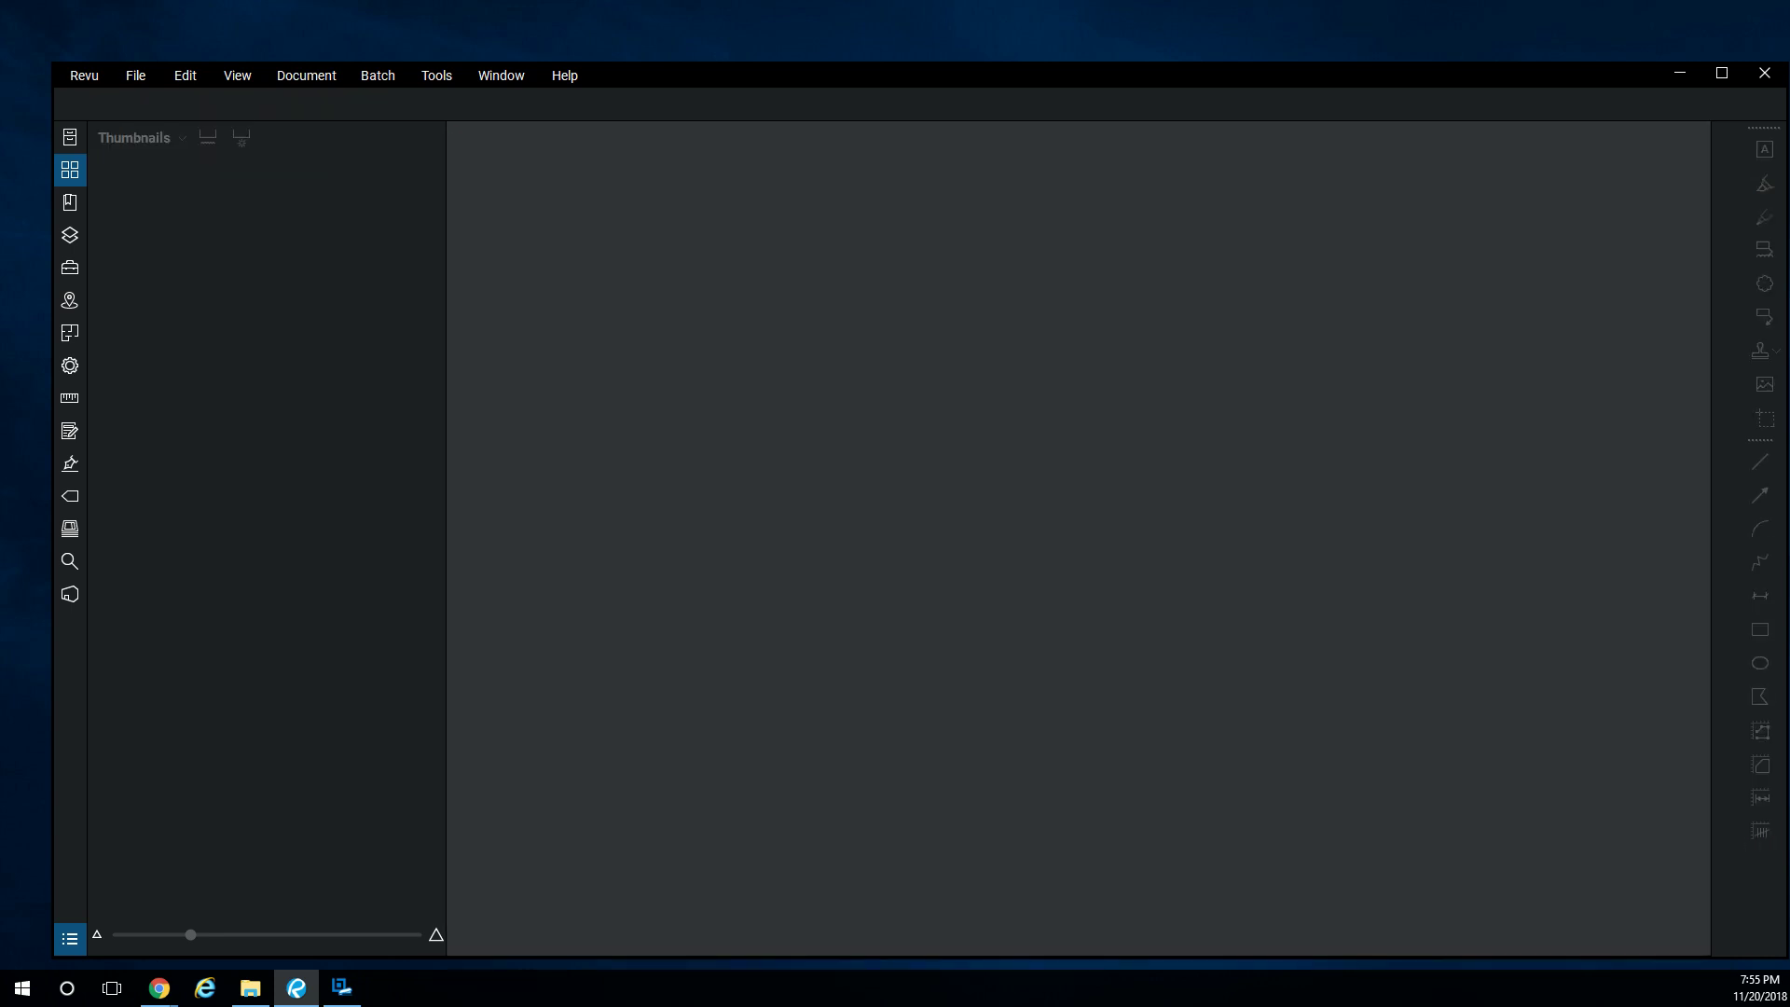
Browse to dump > PDF and drag Page 1.pdf onto the Revu window
{"action": "left_click", "coordinate": [250, 988]}
{"action": "double_click", "coordinate": [746, 307]}
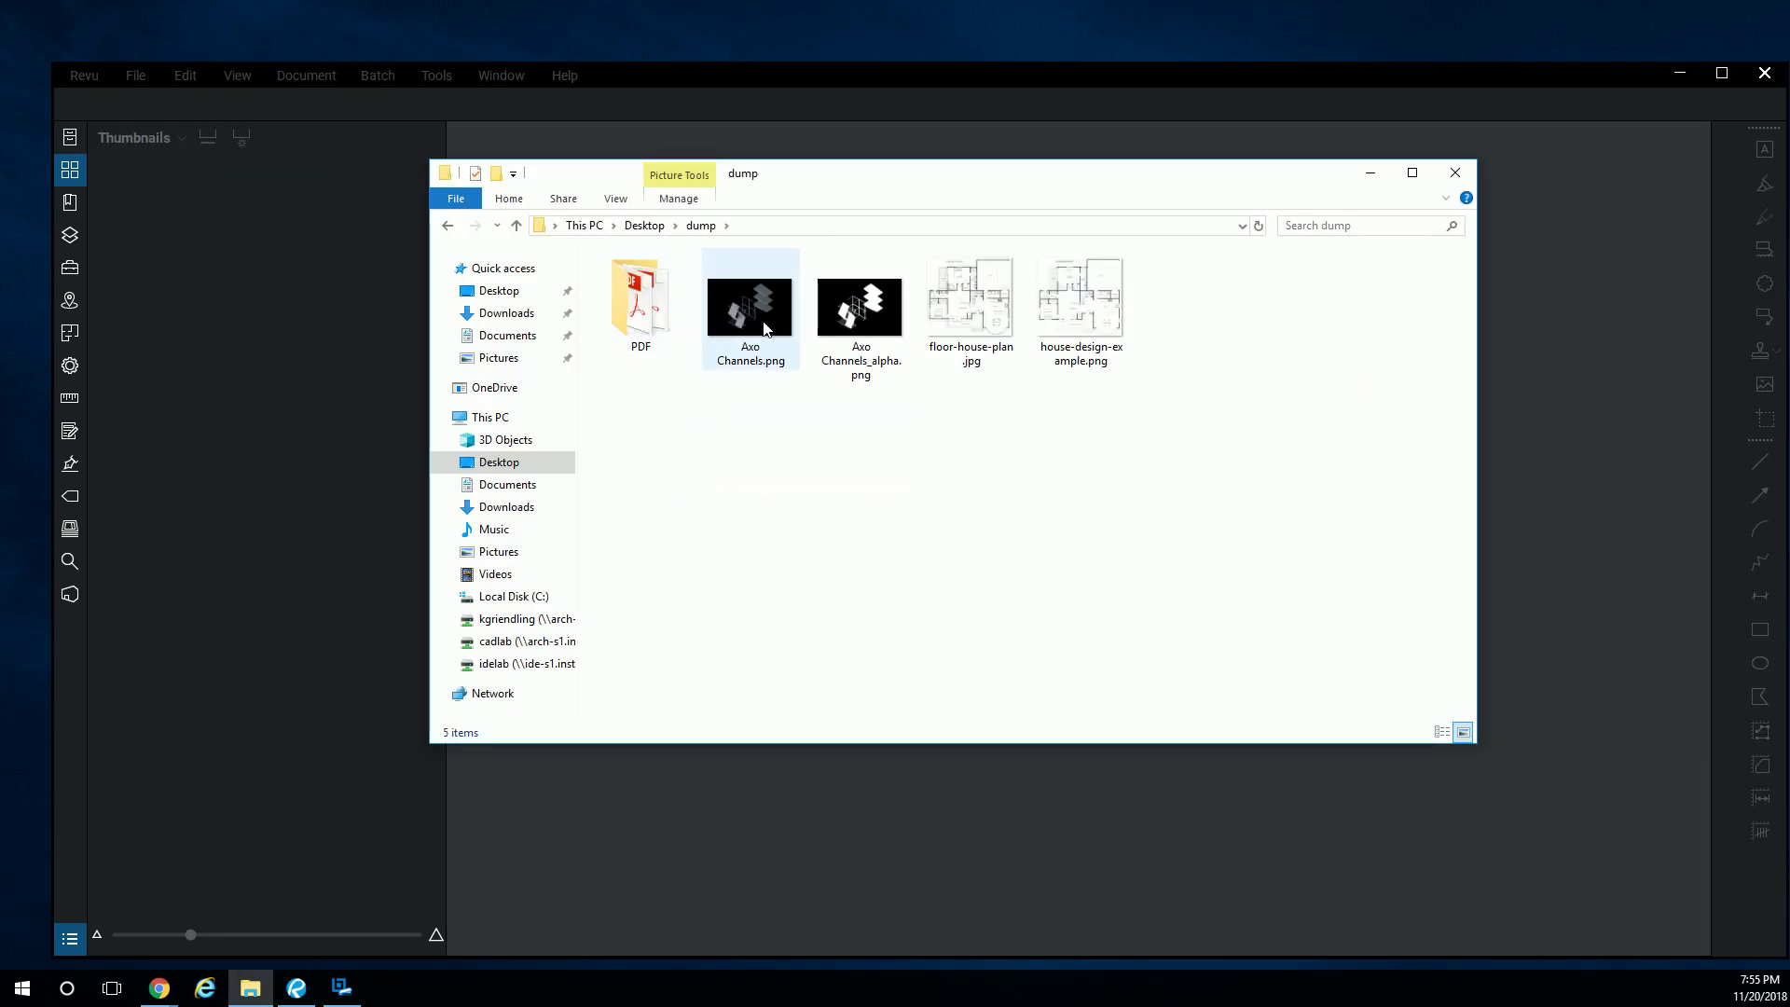
{"action": "double_click", "coordinate": [641, 299]}
{"action": "double_click", "coordinate": [644, 281]}
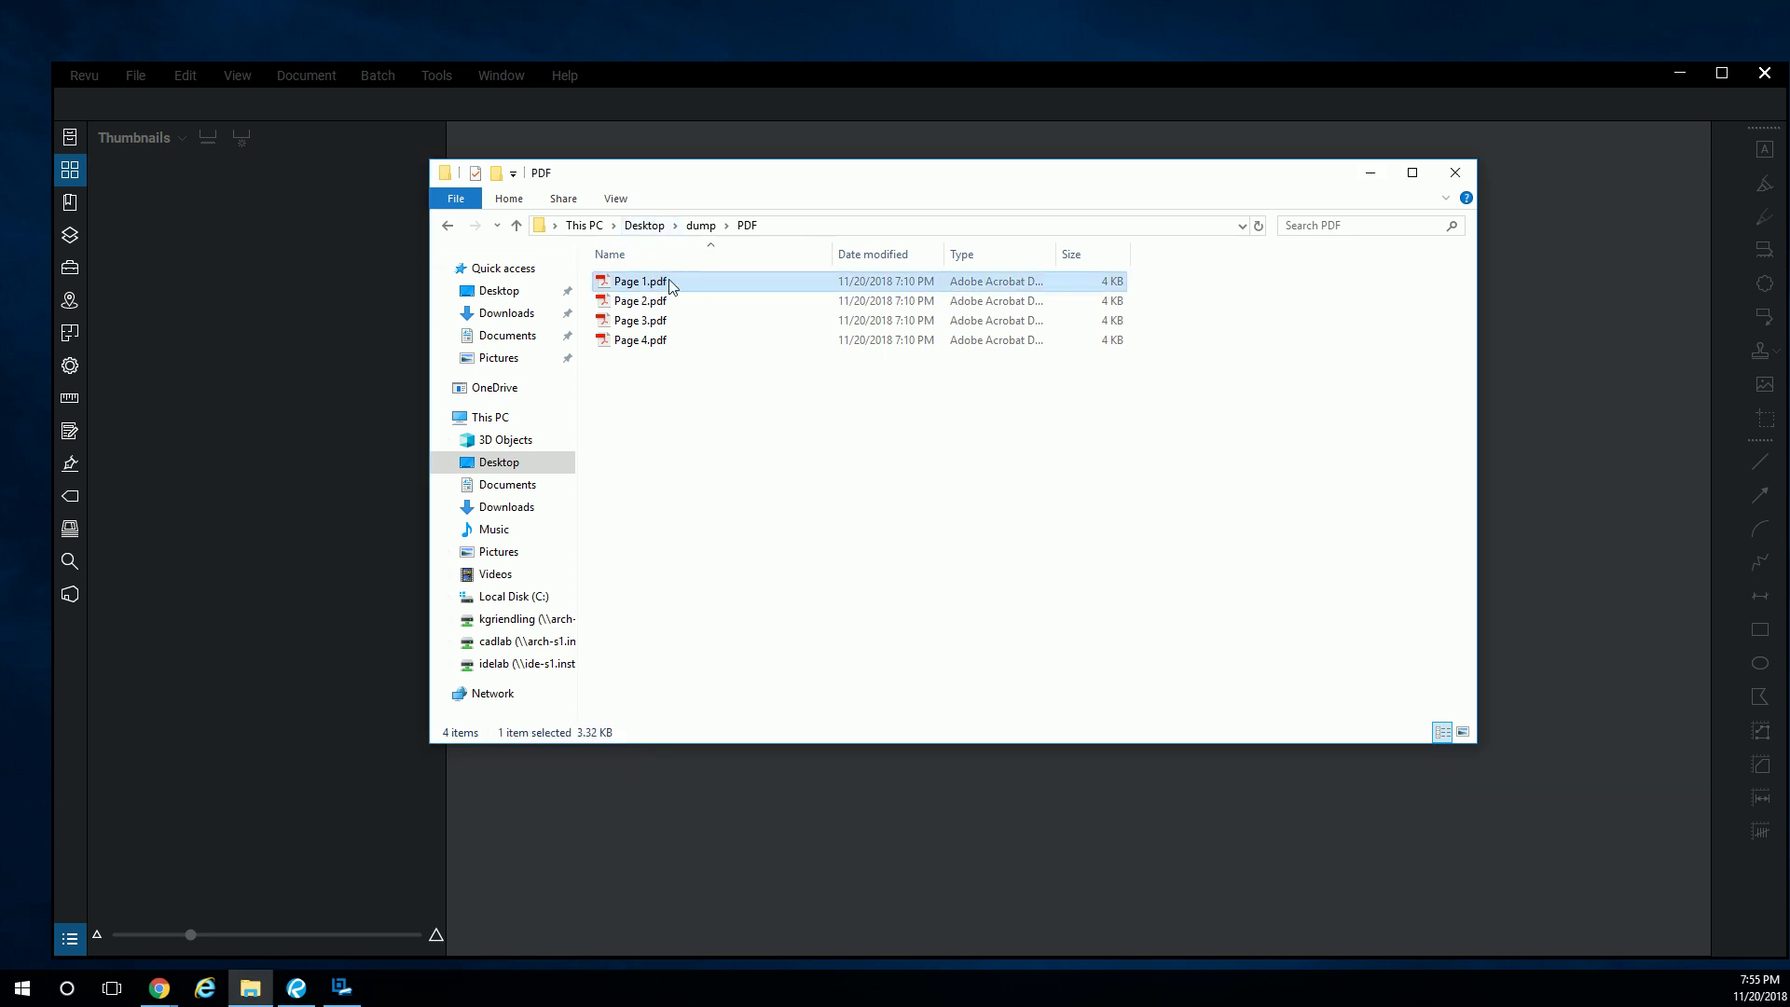
{"action": "left_click_drag", "start_coordinate": [652, 281], "coordinate": [355, 313]}
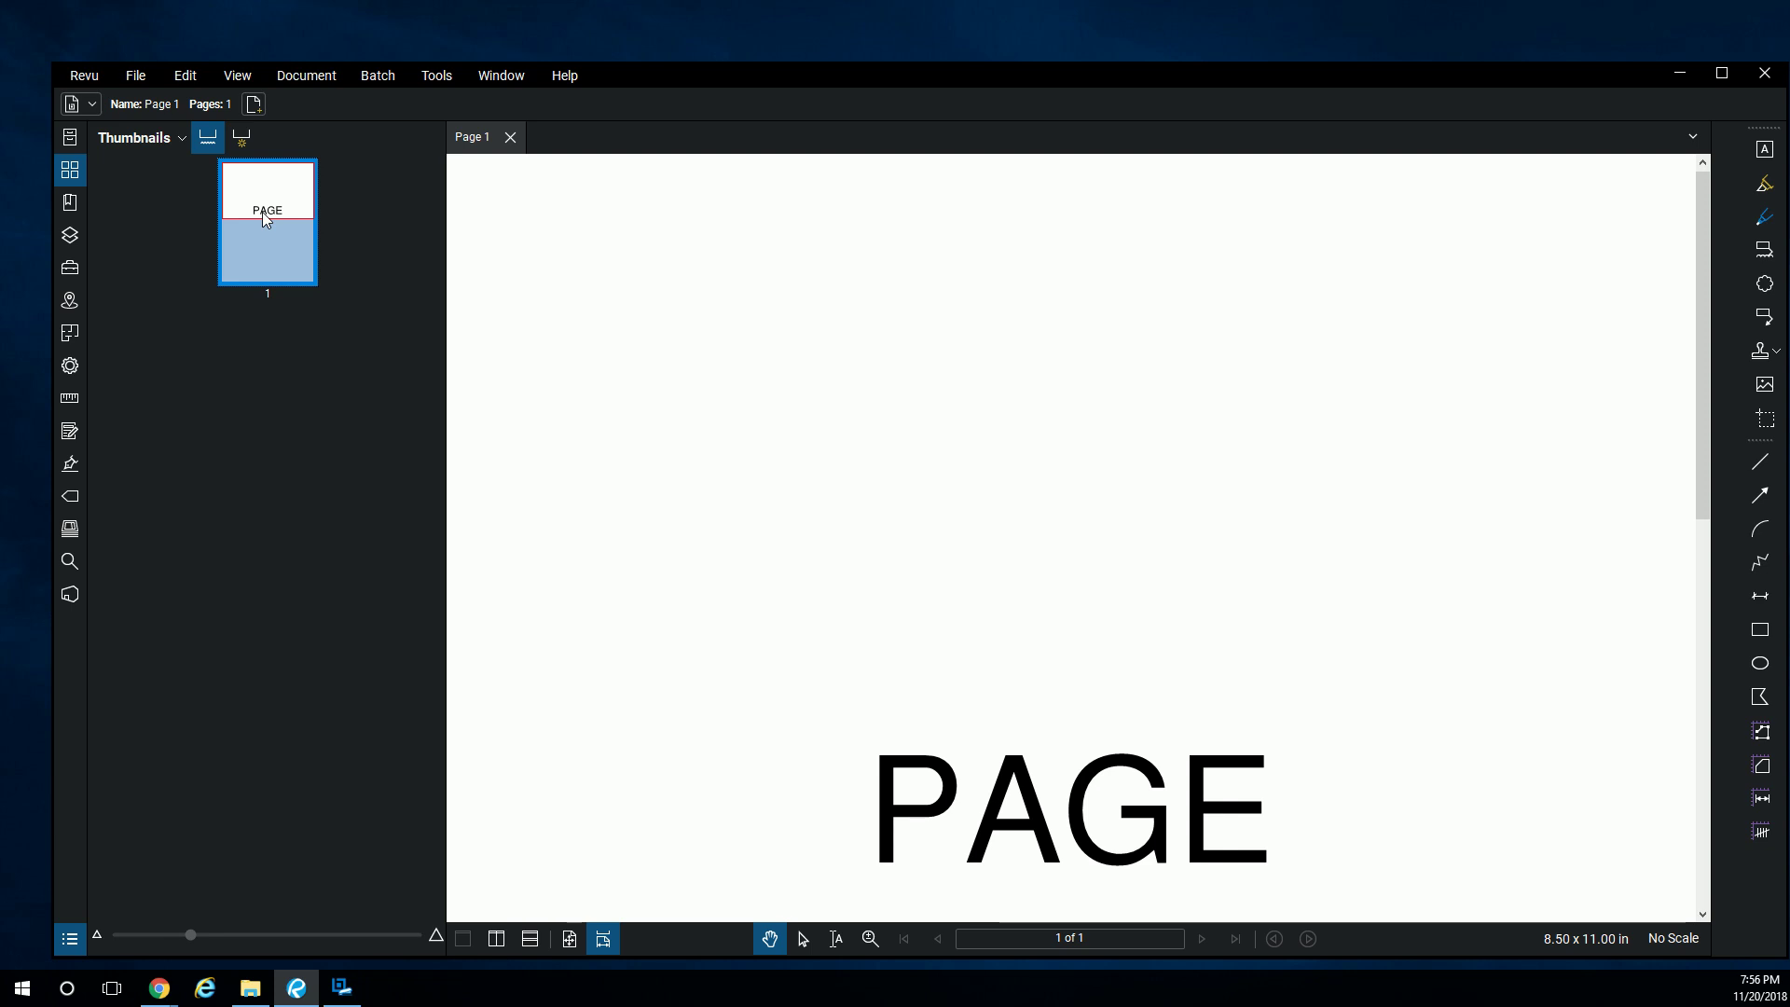
Insert Page 2, Page 3 and Page 4.pdf after the last page via Insert Pages
{"action": "right_click", "coordinate": [279, 351]}
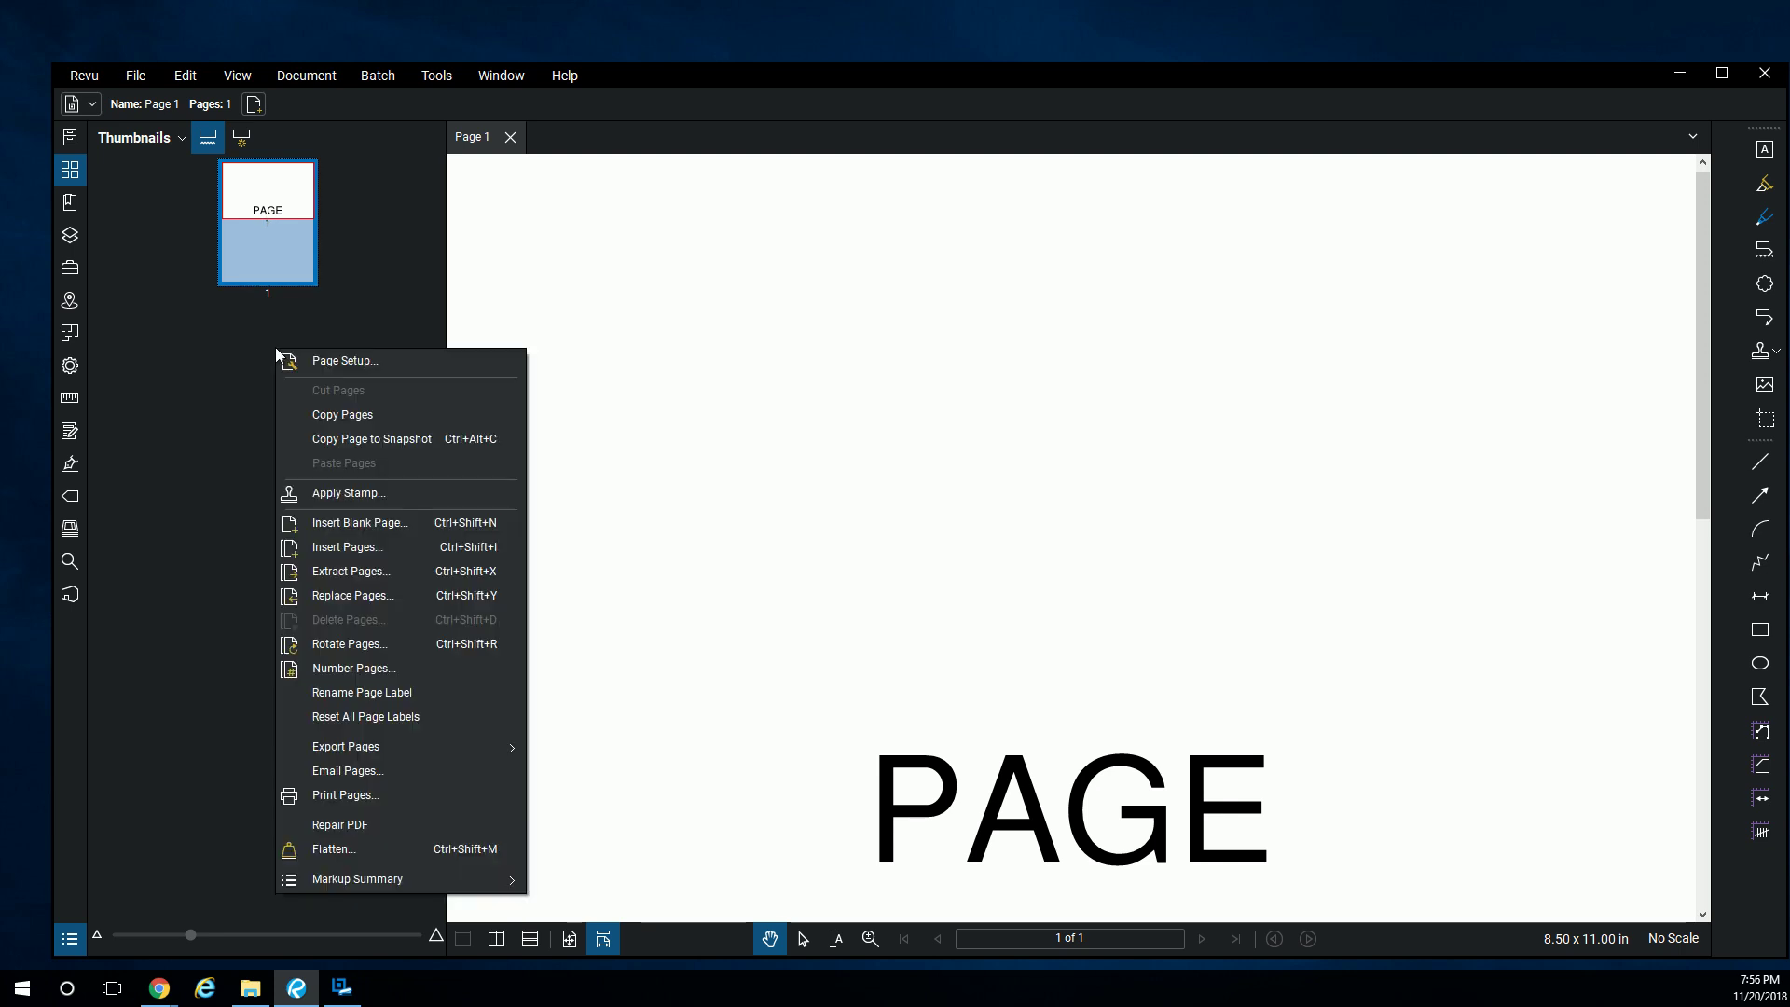
{"action": "left_click", "coordinate": [347, 557]}
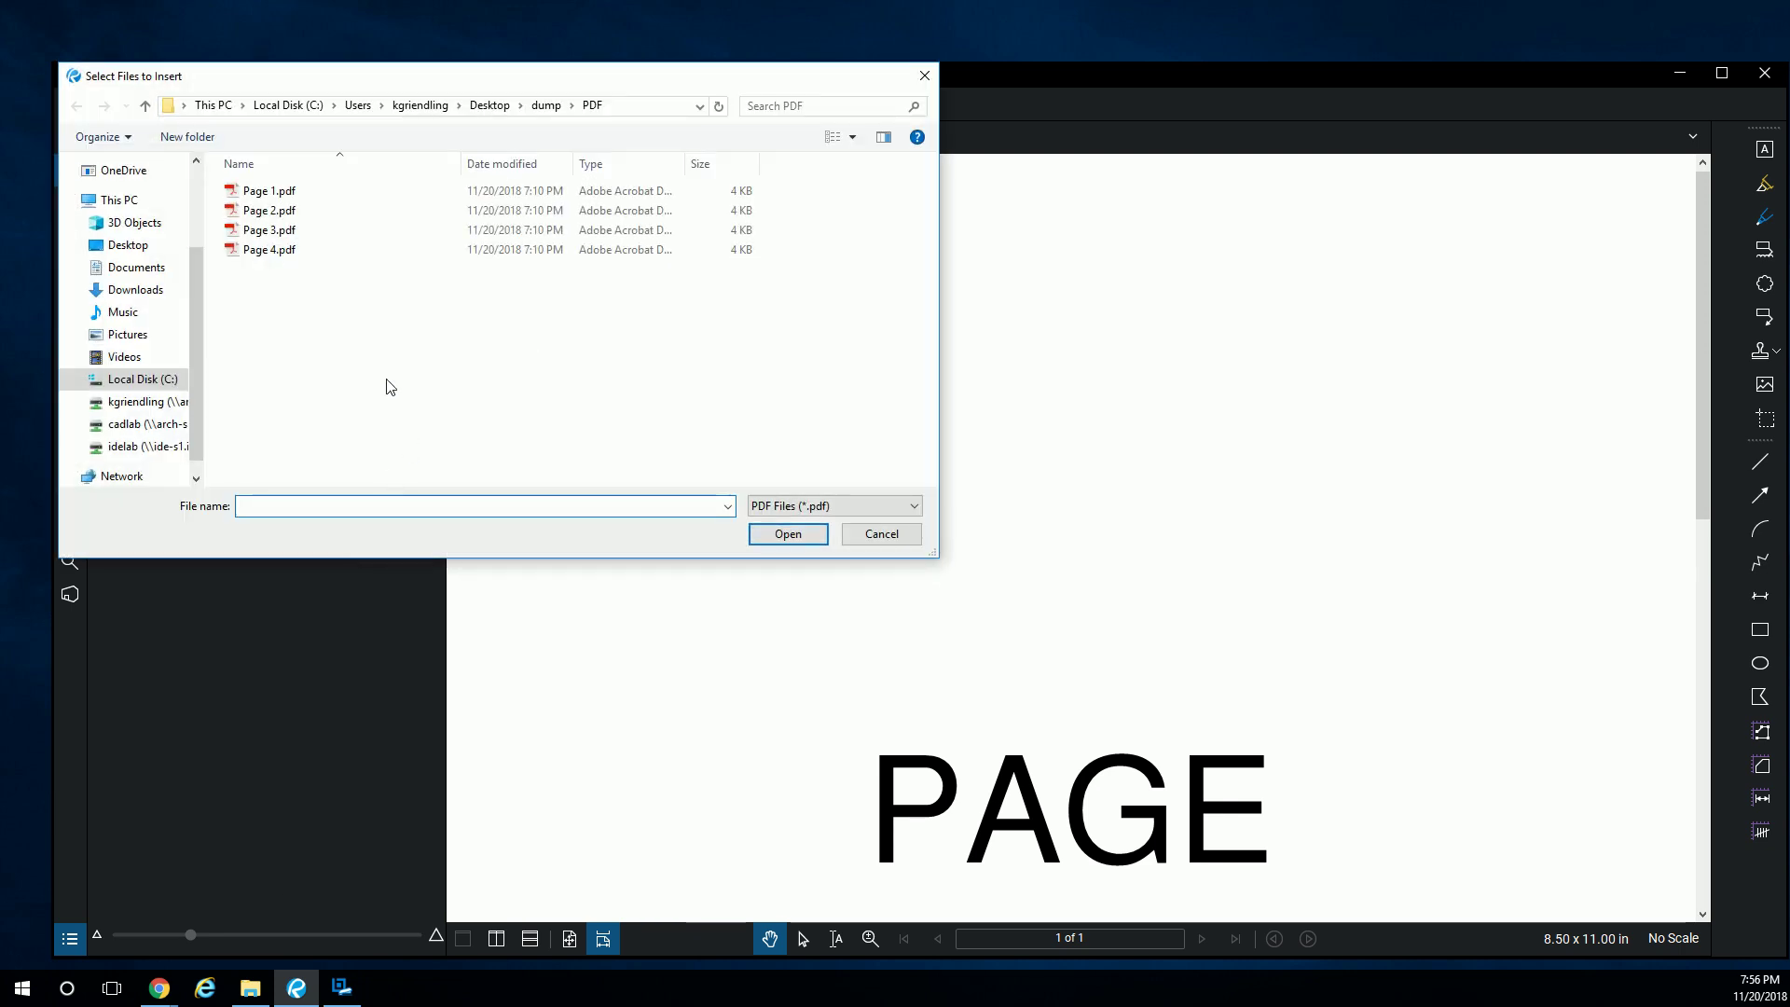
{"action": "left_click", "coordinate": [545, 107]}
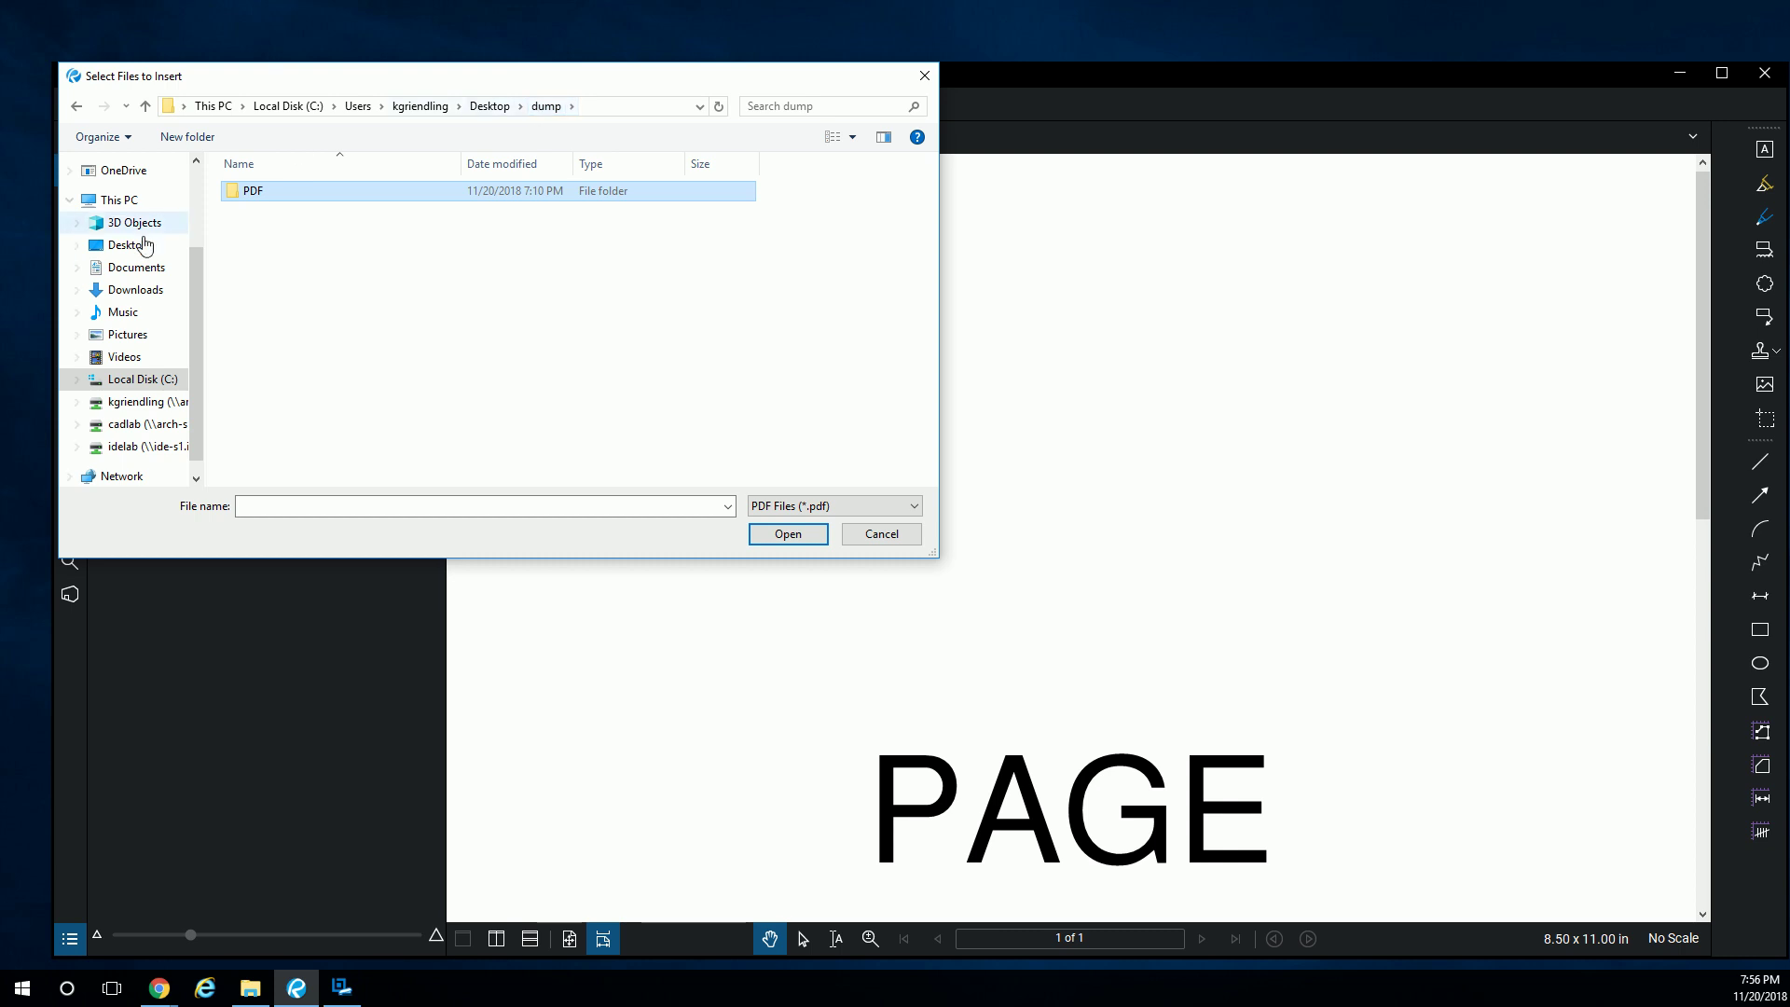
{"action": "double_click", "coordinate": [261, 194]}
{"action": "left_click", "coordinate": [270, 212]}
{"action": "left_click", "coordinate": [272, 250], "text": "shift"}
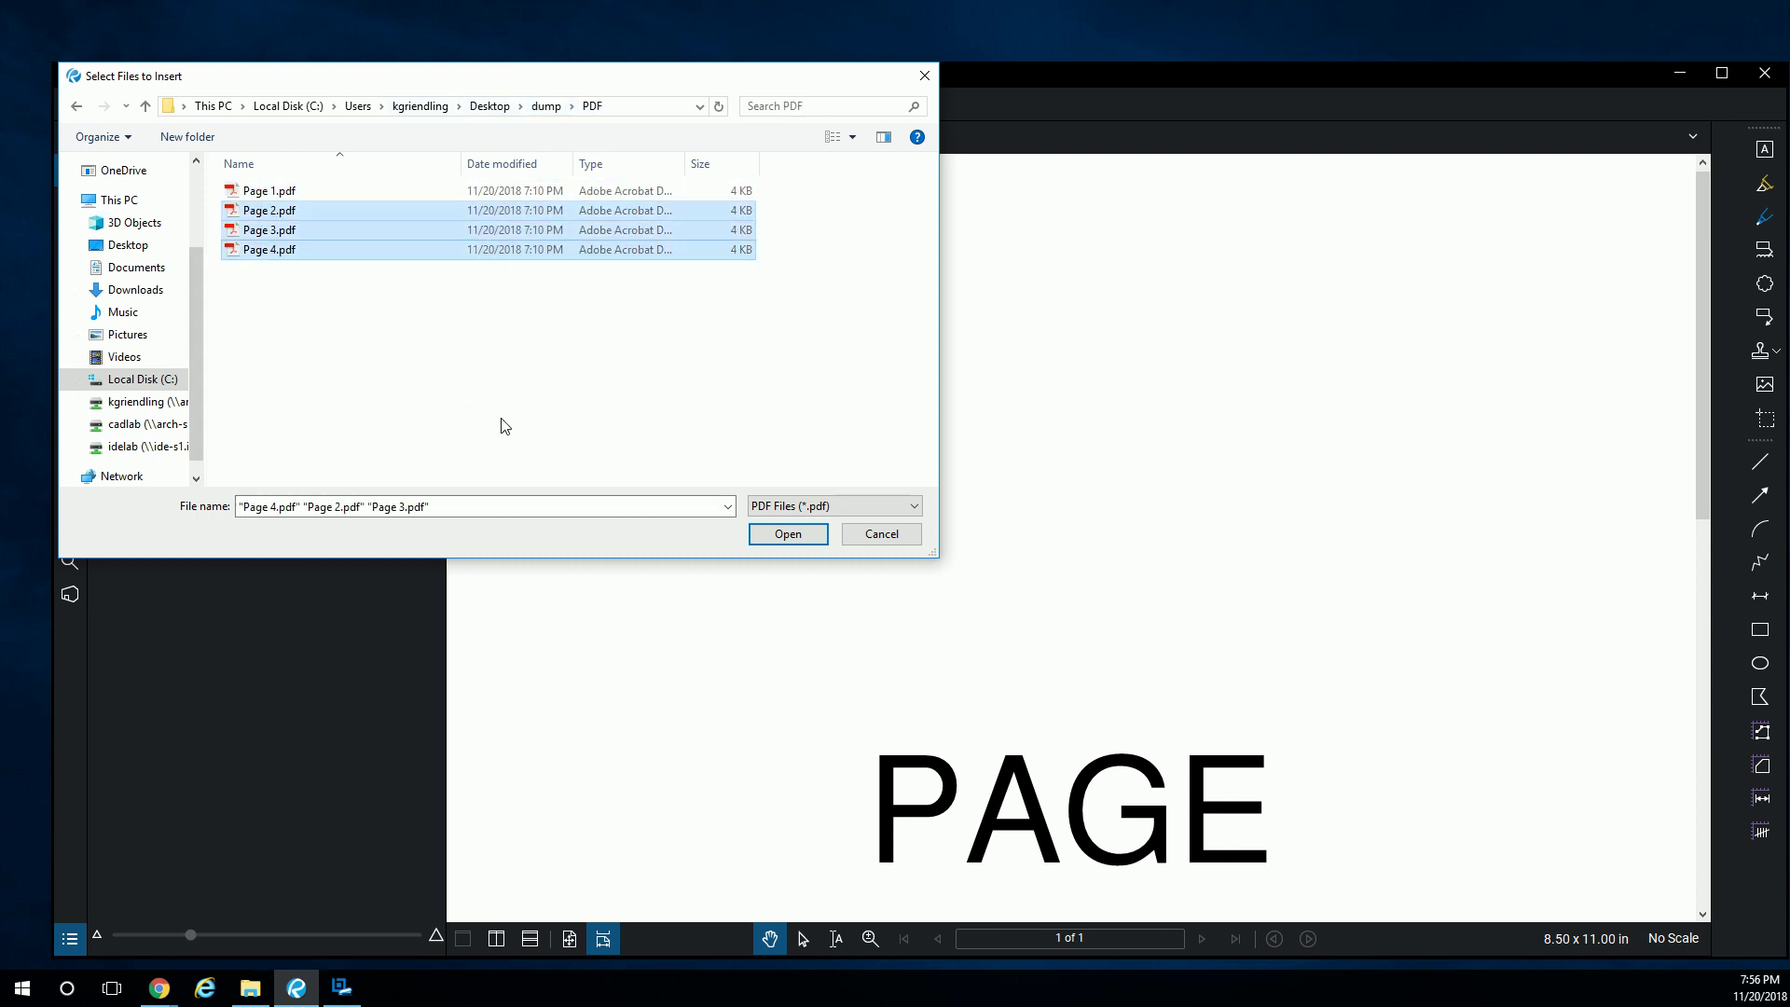
{"action": "left_click", "coordinate": [786, 537]}
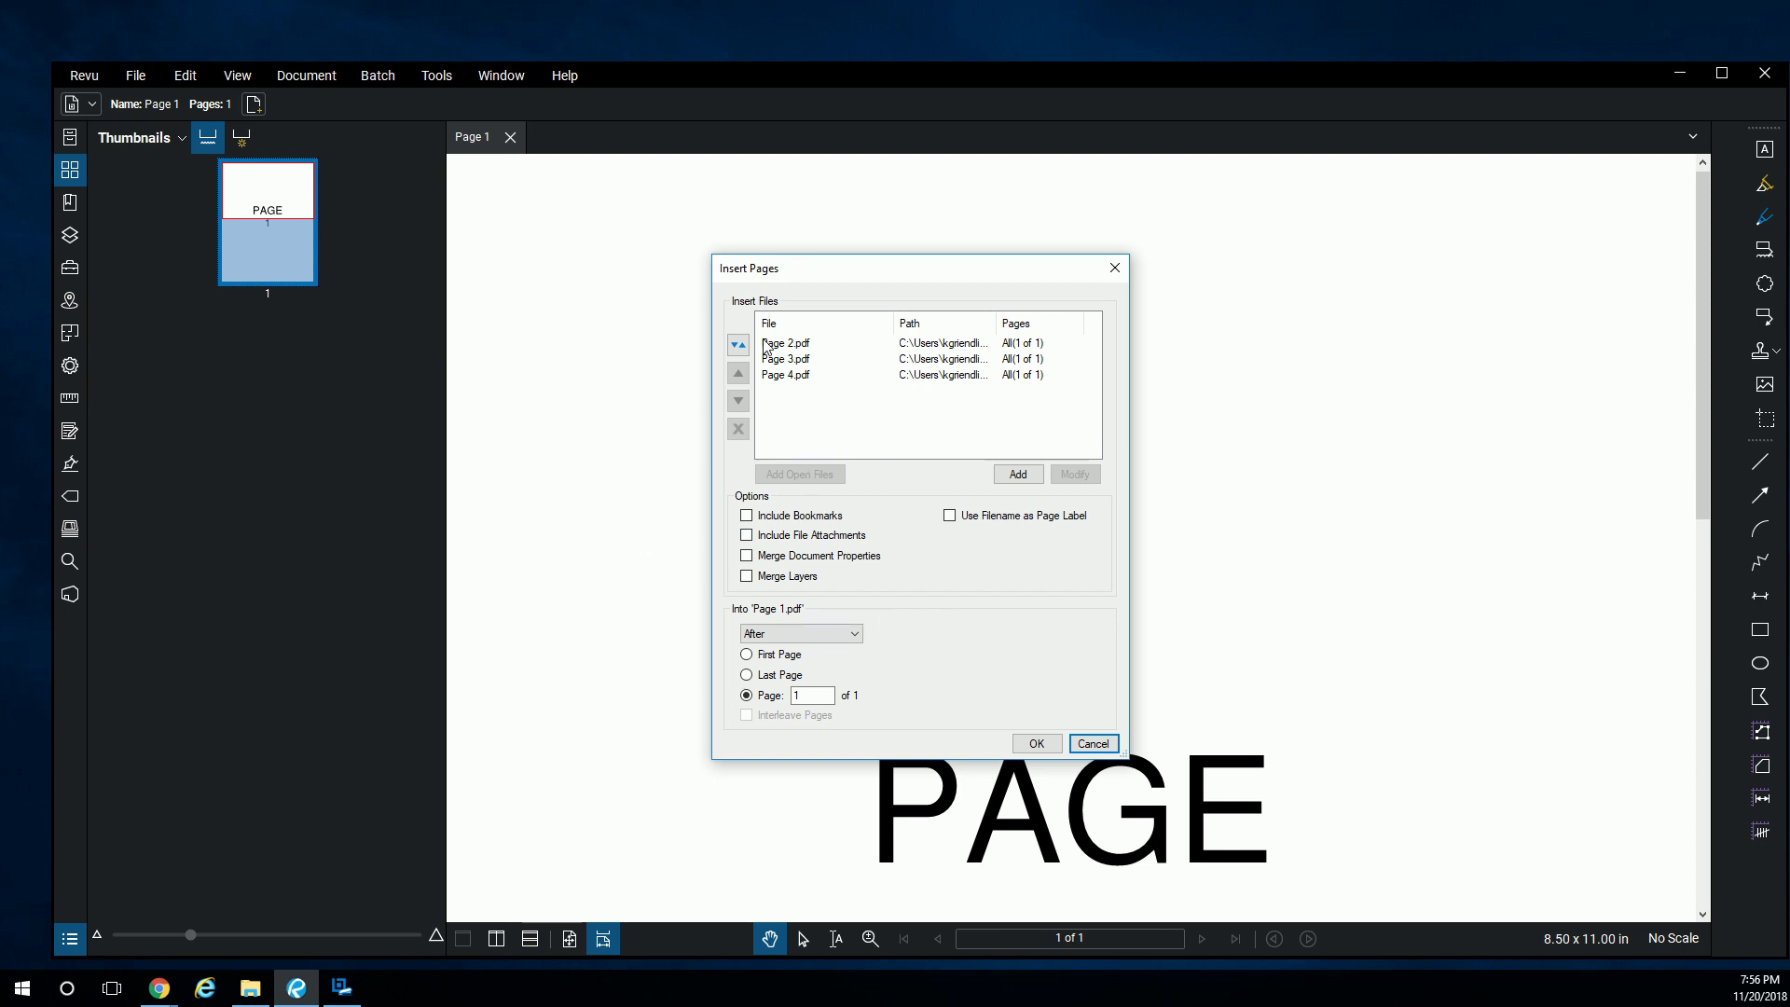
{"action": "left_click", "coordinate": [749, 675]}
Confirm the insertion and step through thumbnails 1, 2 and 3 to page 4
{"action": "left_click", "coordinate": [1037, 743]}
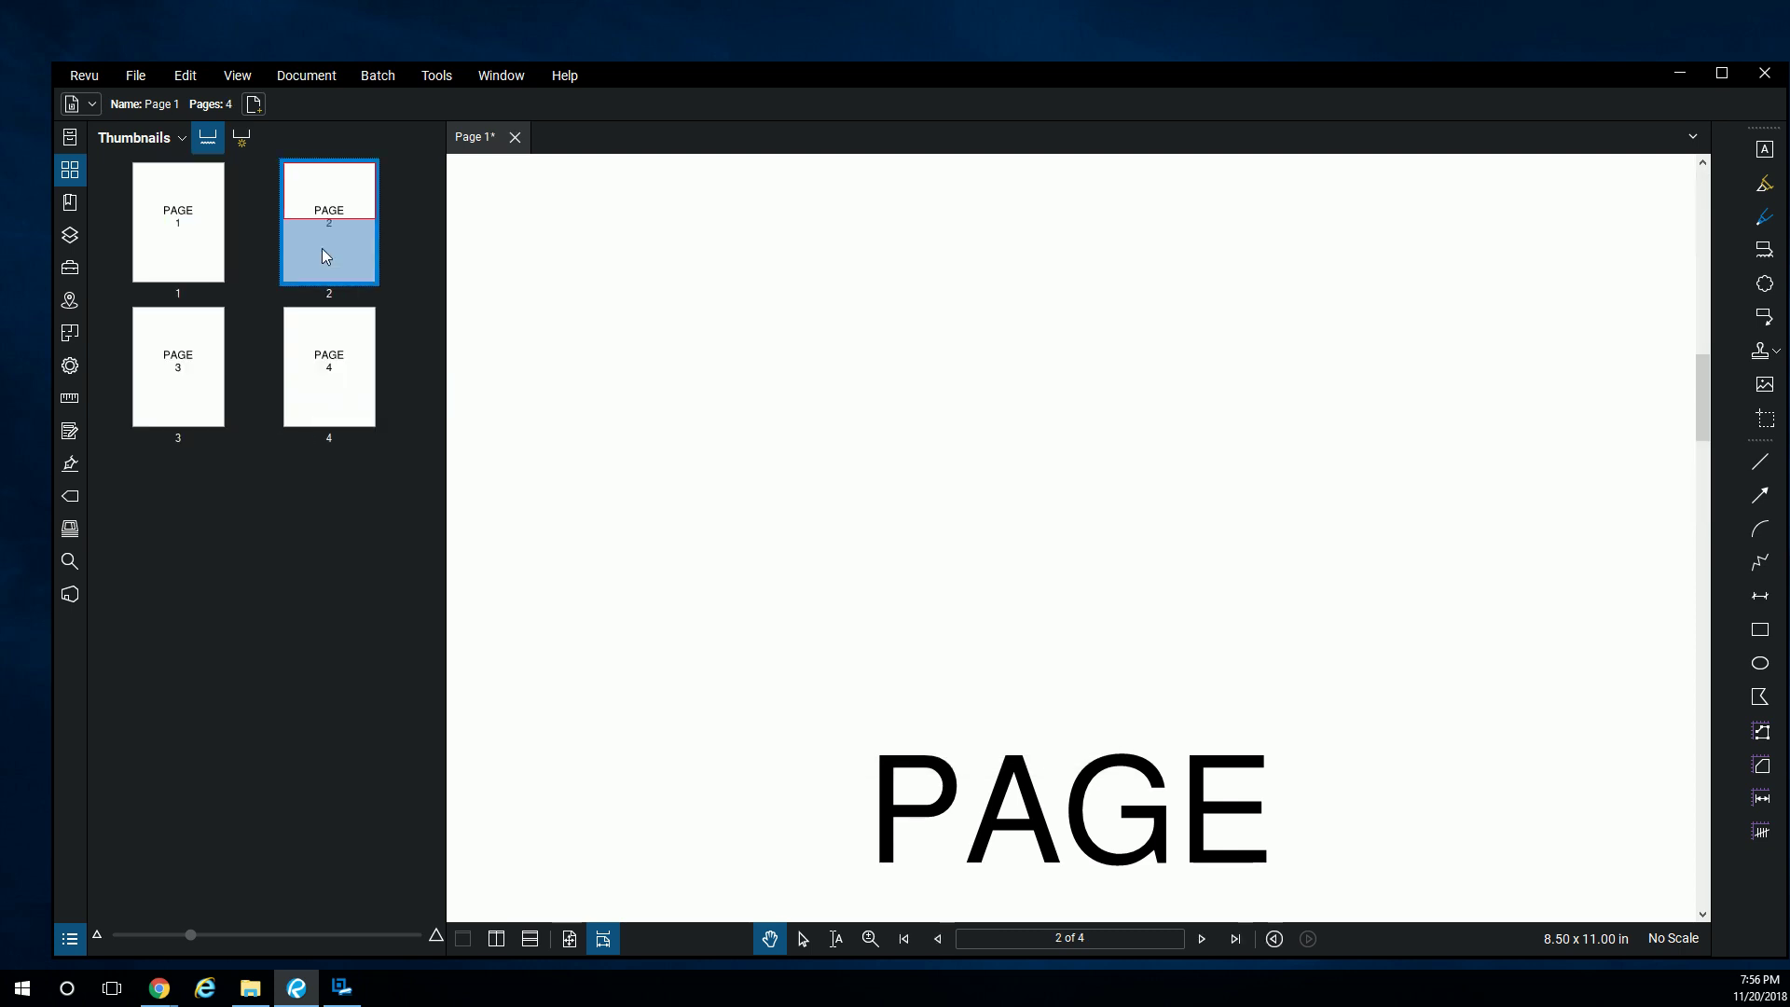
{"action": "left_click", "coordinate": [210, 228]}
{"action": "left_click", "coordinate": [298, 229]}
{"action": "left_click", "coordinate": [209, 353]}
{"action": "left_click", "coordinate": [338, 373]}
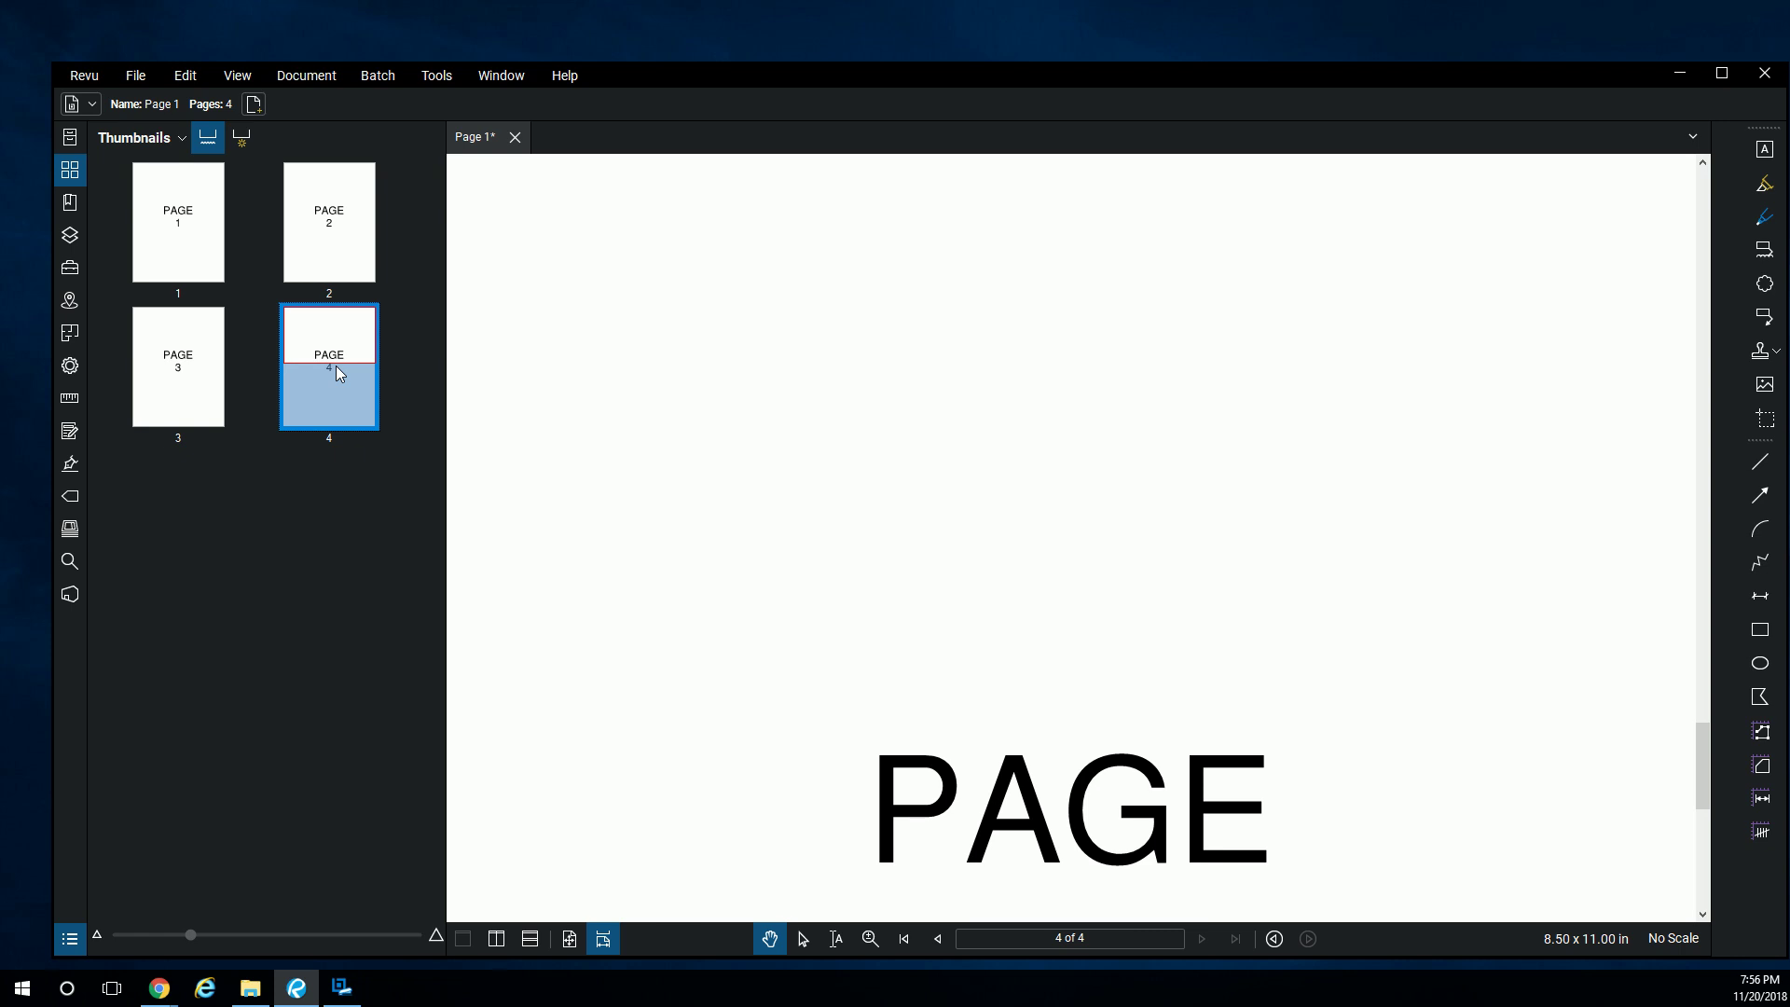
Delete page 4, then drag Page 4.pdf back into the thumbnails as the last page
{"action": "key", "text": "Delete"}
{"action": "left_click", "coordinate": [914, 518]}
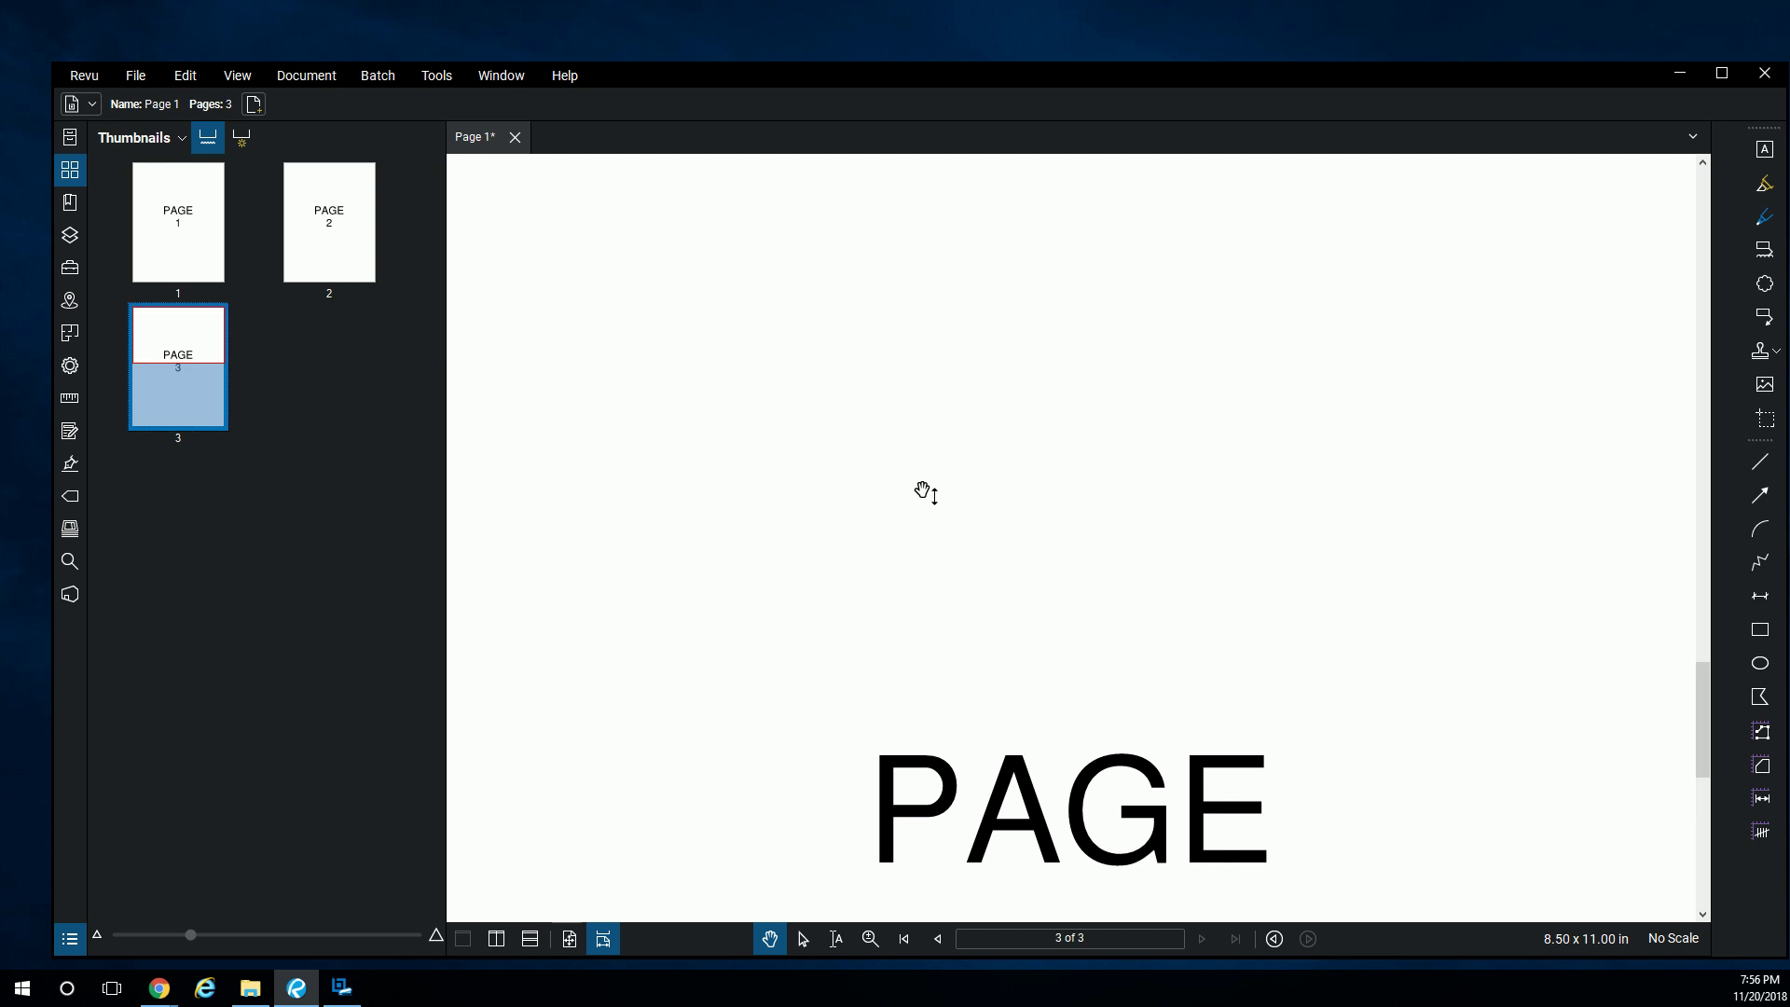
{"action": "left_click", "coordinate": [250, 987]}
{"action": "left_click", "coordinate": [643, 342]}
{"action": "left_click_drag", "start_coordinate": [643, 343], "coordinate": [282, 370]}
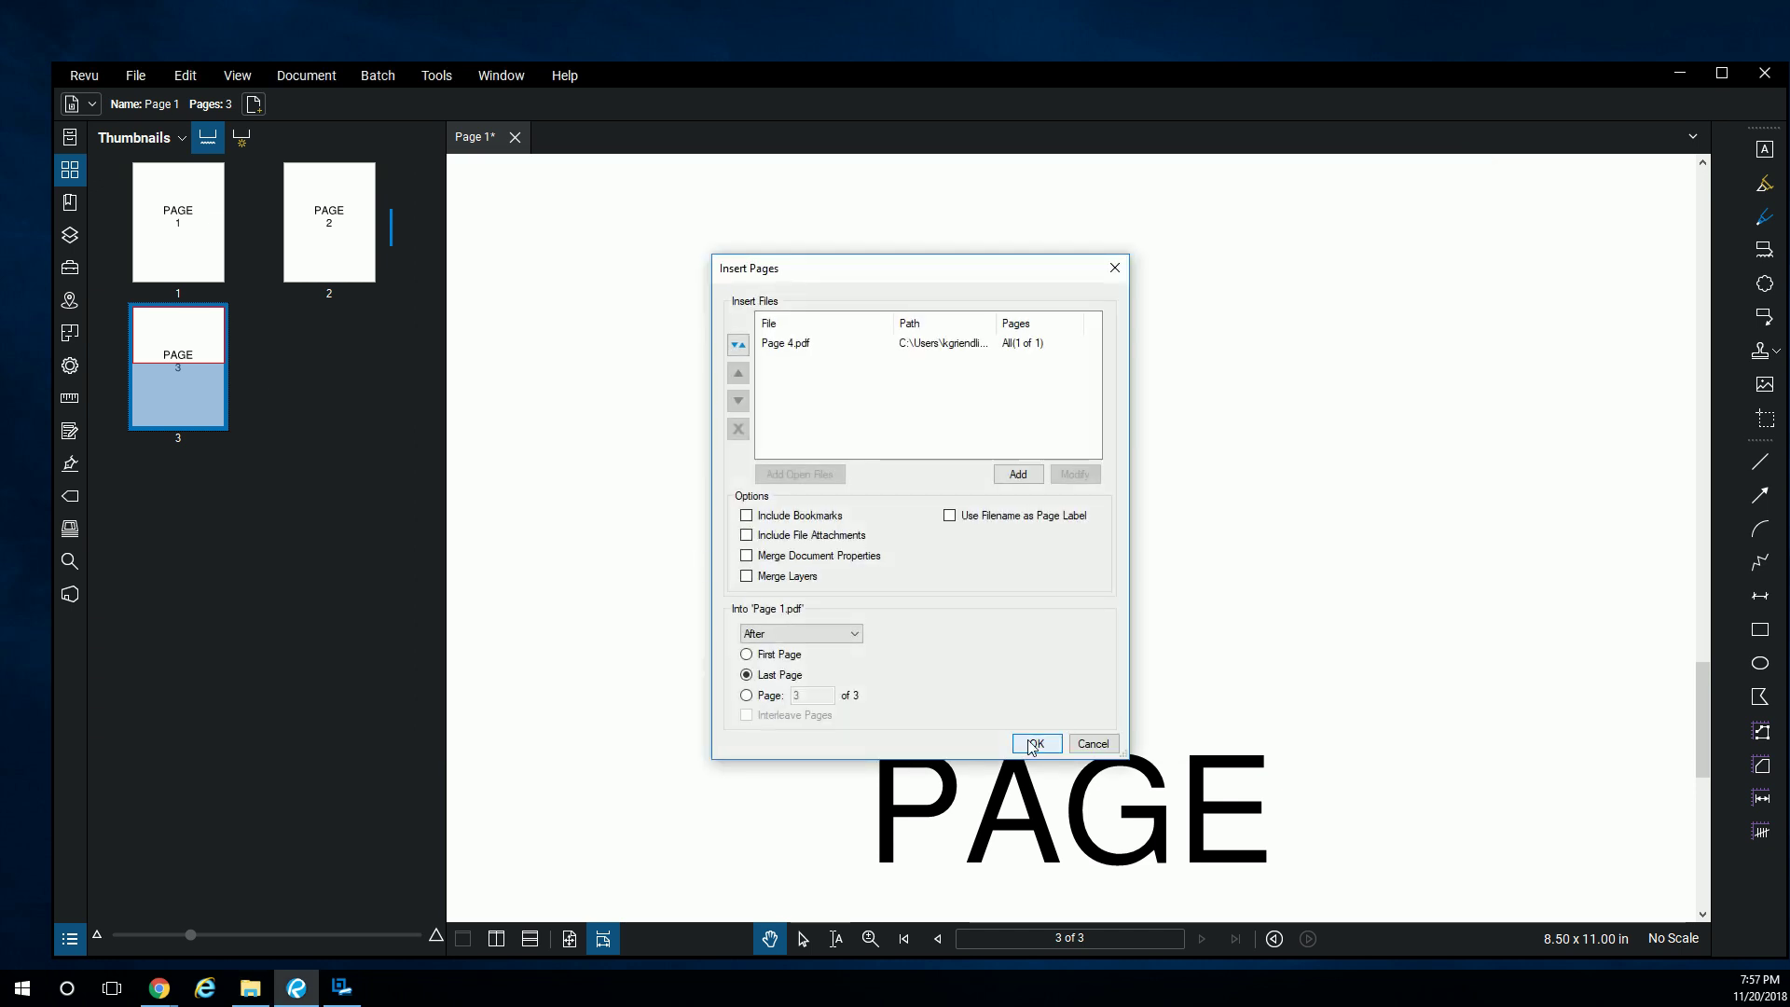
{"action": "left_click", "coordinate": [1034, 744]}
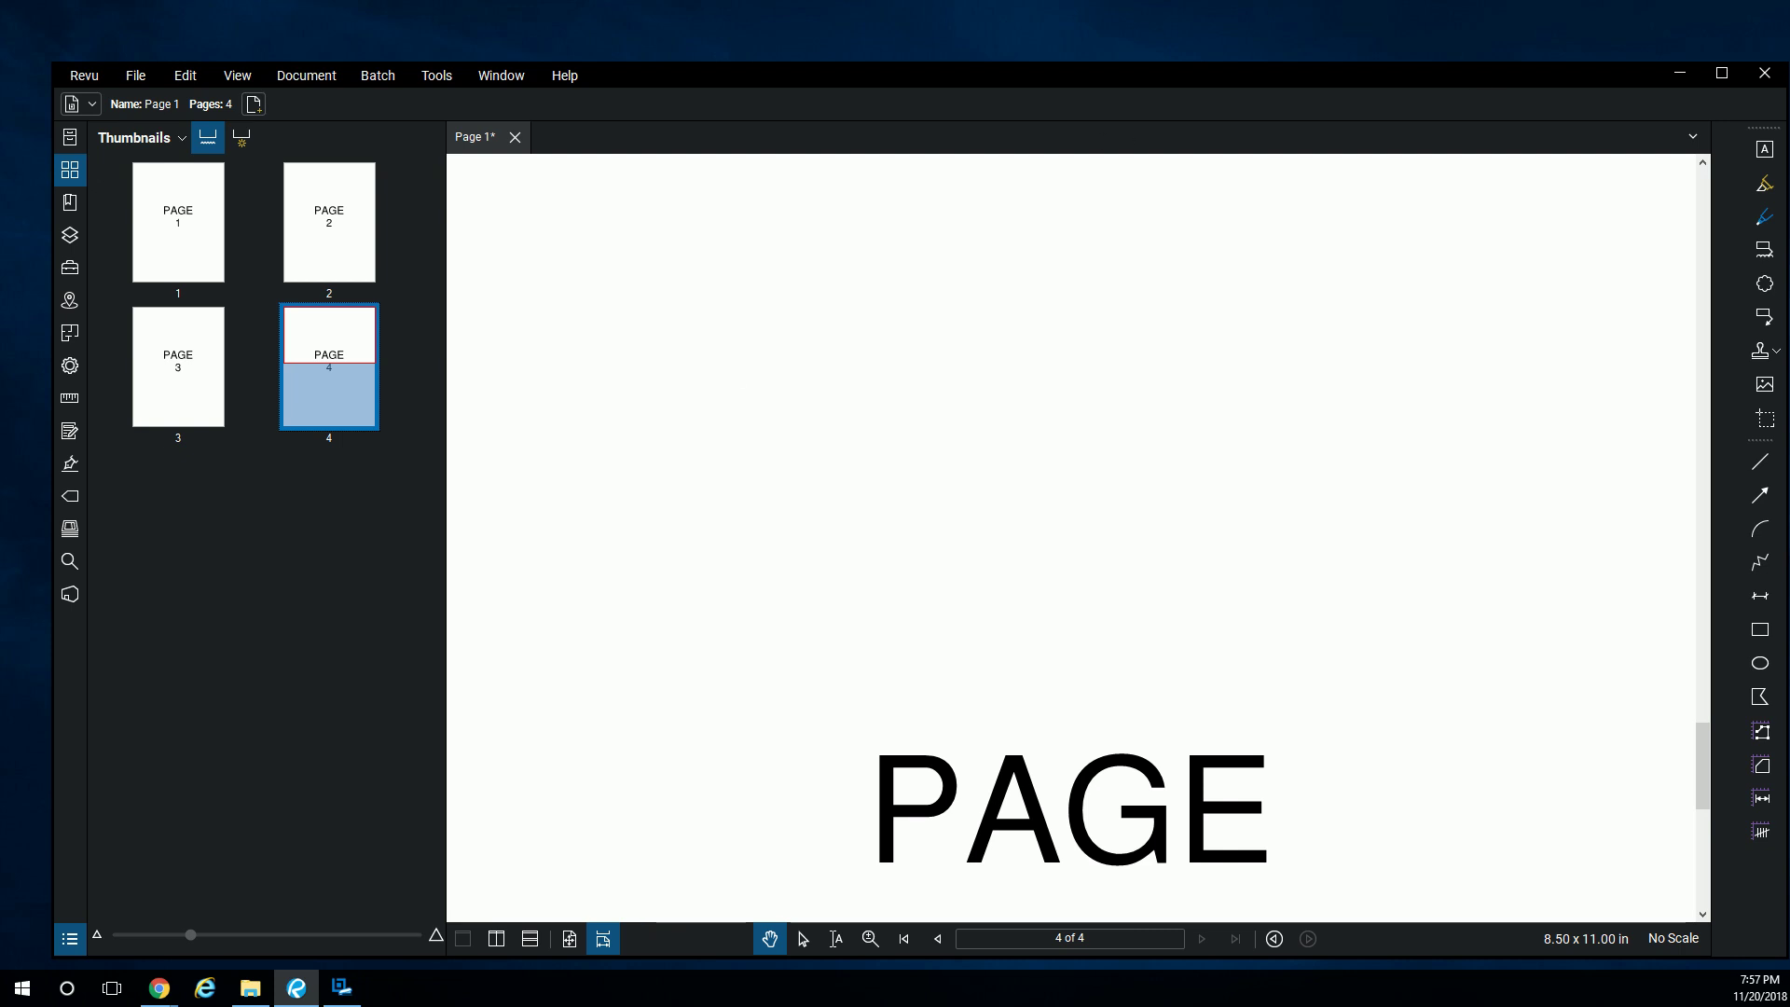
{"action": "key", "text": "alt+Tab"}
Select the four page PDFs and show Revu's Combine Files and Convert Files options
{"action": "left_click_drag", "start_coordinate": [691, 391], "coordinate": [632, 278]}
{"action": "right_click", "coordinate": [628, 293]}
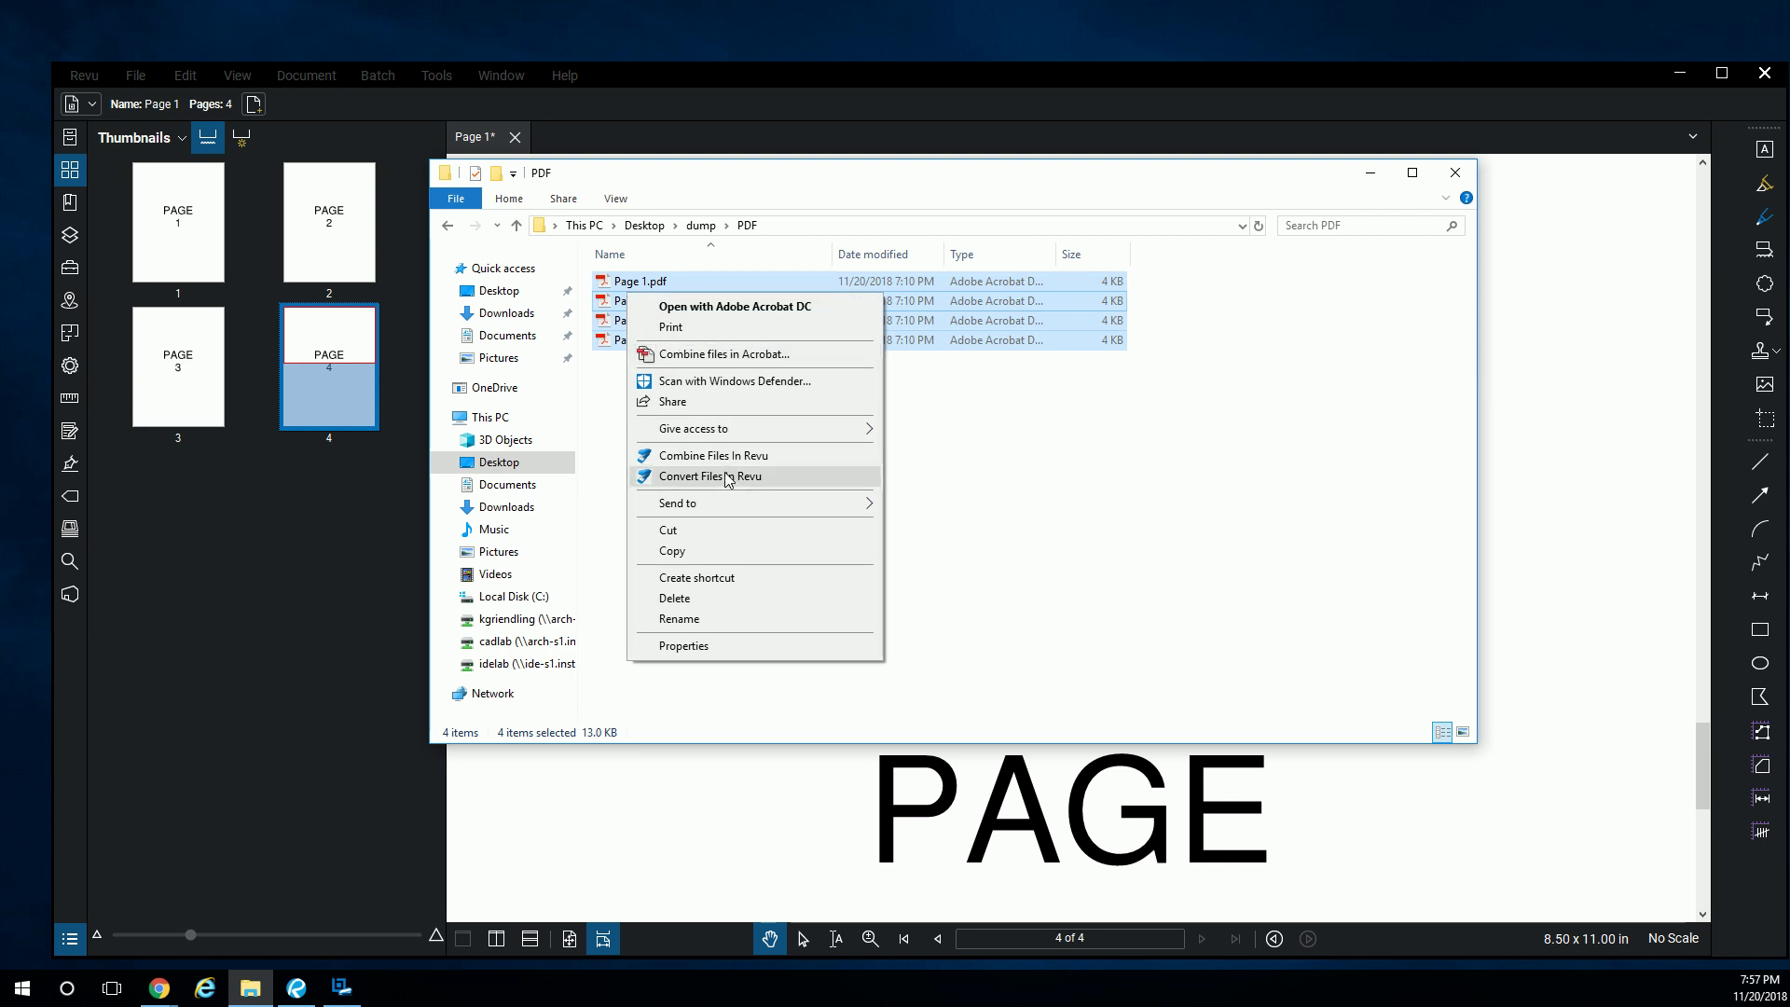